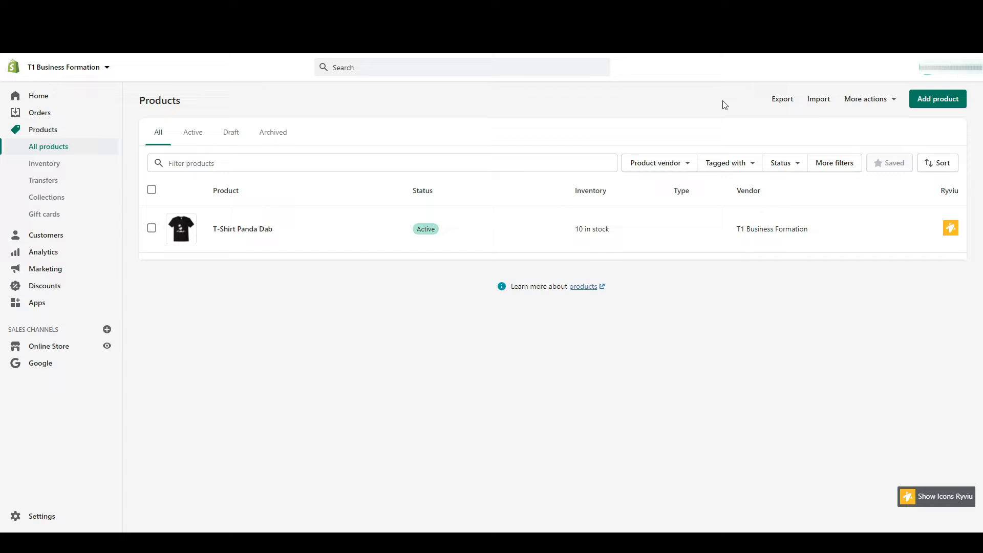
- Start a new product titled "T-shirt" with the text "Description" as its description
left_click(939, 99)
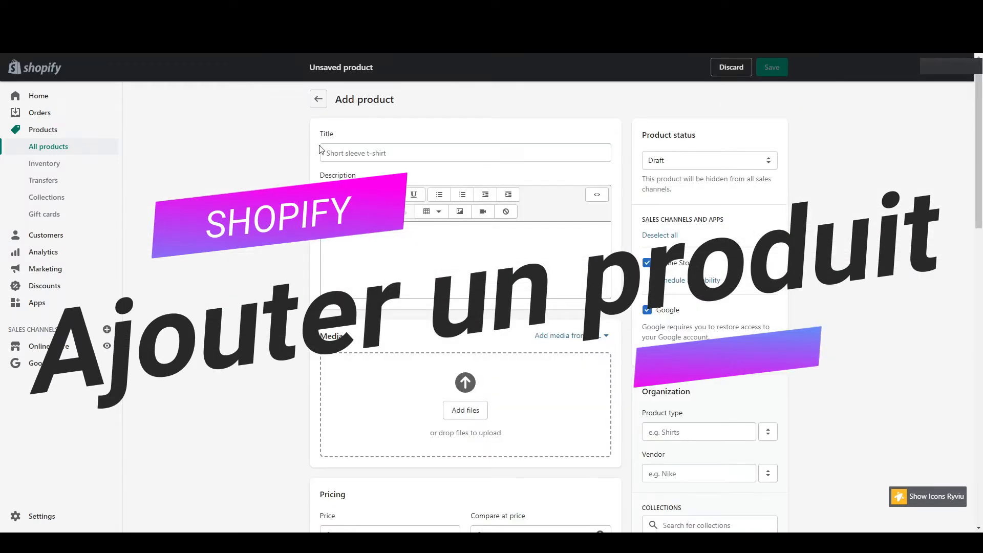
left_click(345, 150)
type("T-shirt")
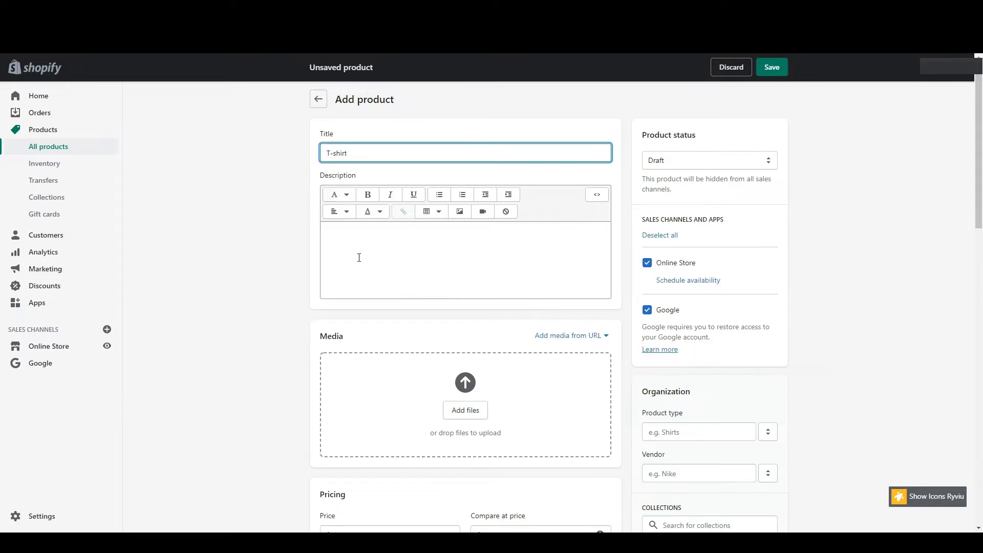
left_click(359, 258)
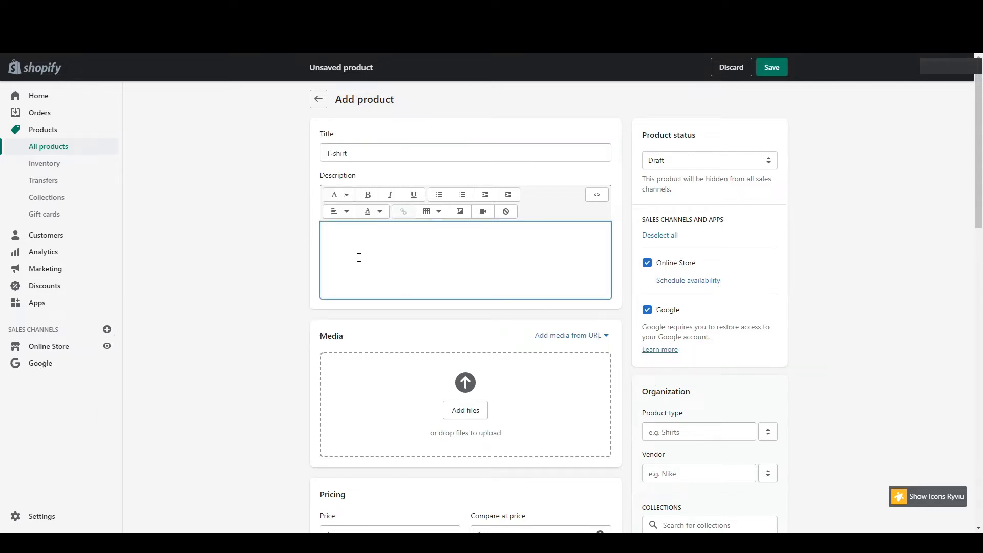
type("Description")
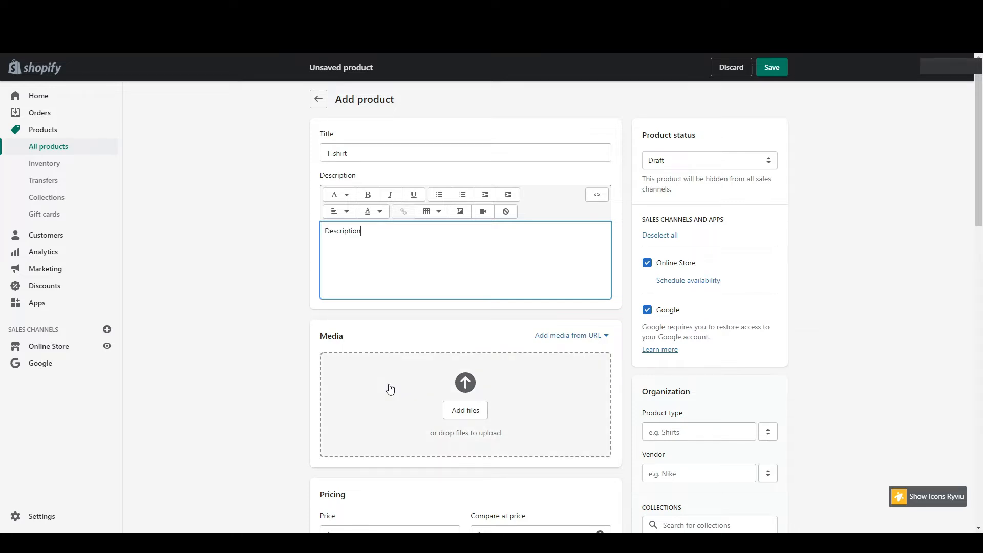
- Upload the purple, orange and green T-shirt images to the product's media
scroll(390, 389, "down", 2)
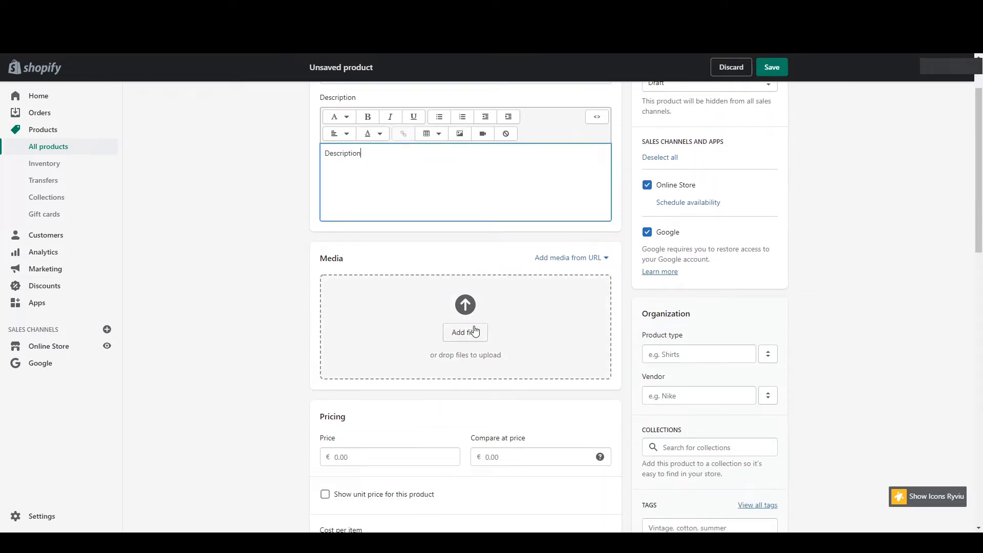
left_click(475, 332)
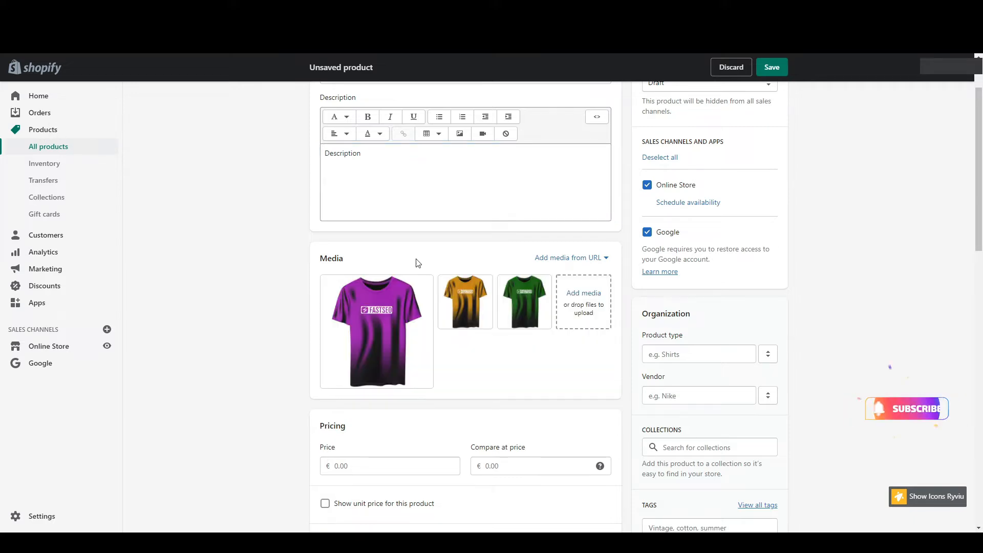
- Preview the purple T-shirt image, open its alt text entry, and return to the product form
mouse_move(391, 327)
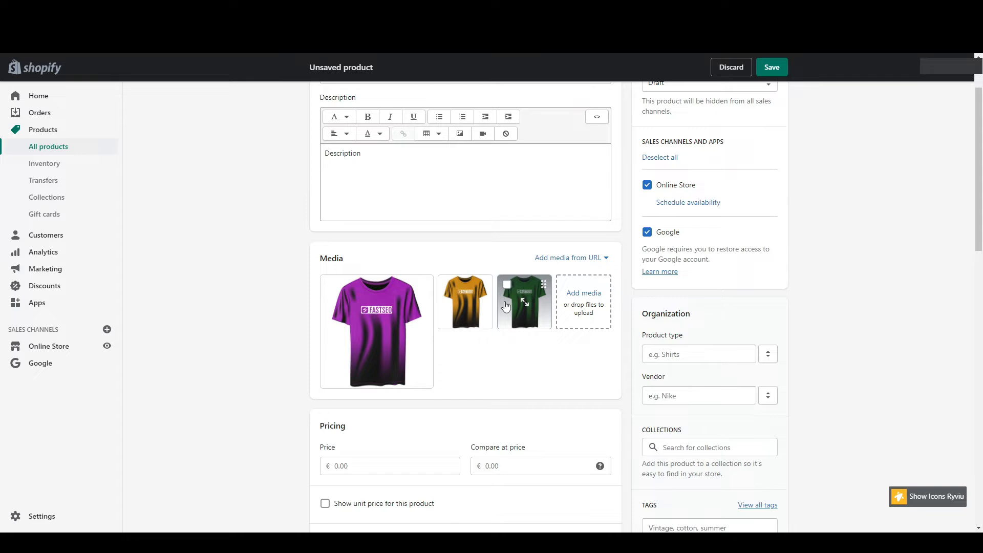
left_click(391, 334)
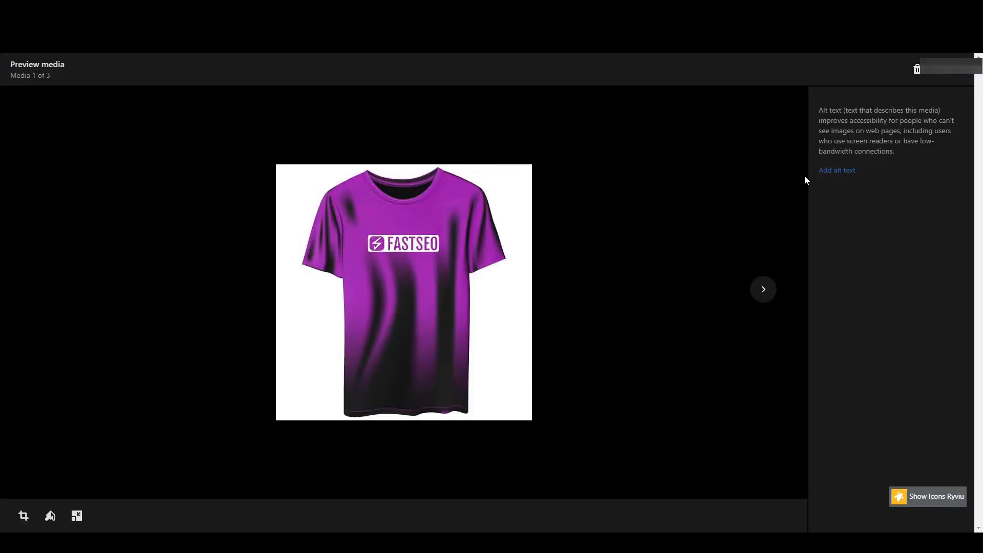
left_click(834, 170)
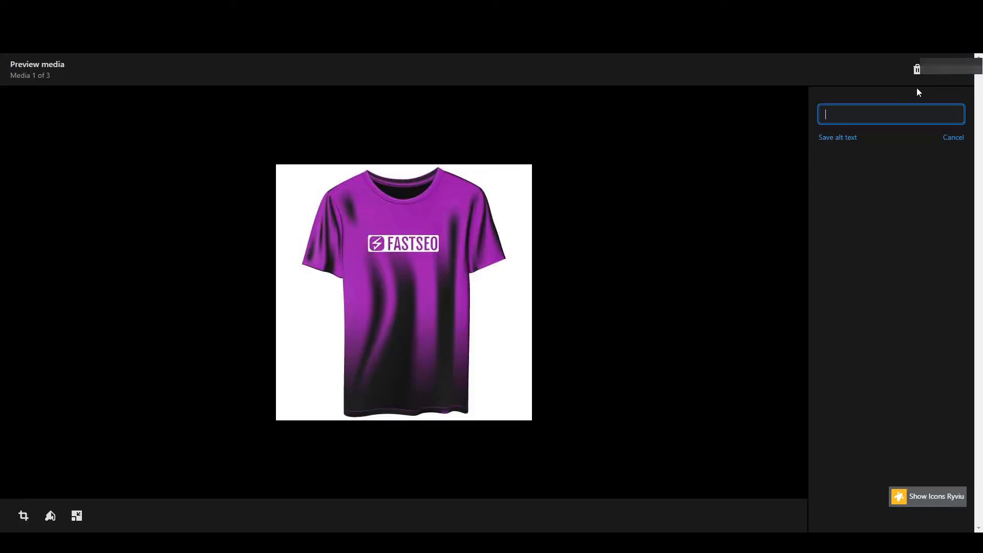
left_click(842, 138)
key("Escape")
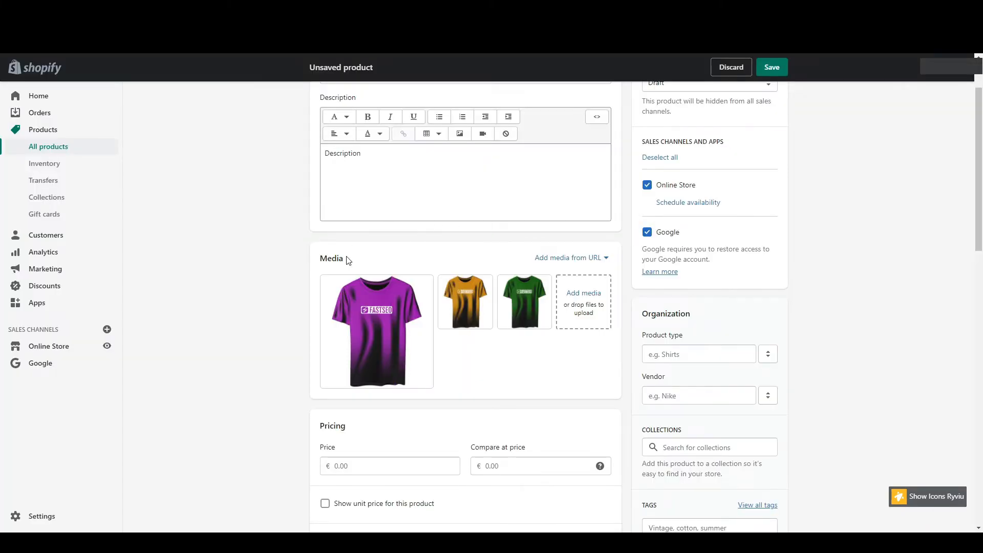
left_click(330, 285)
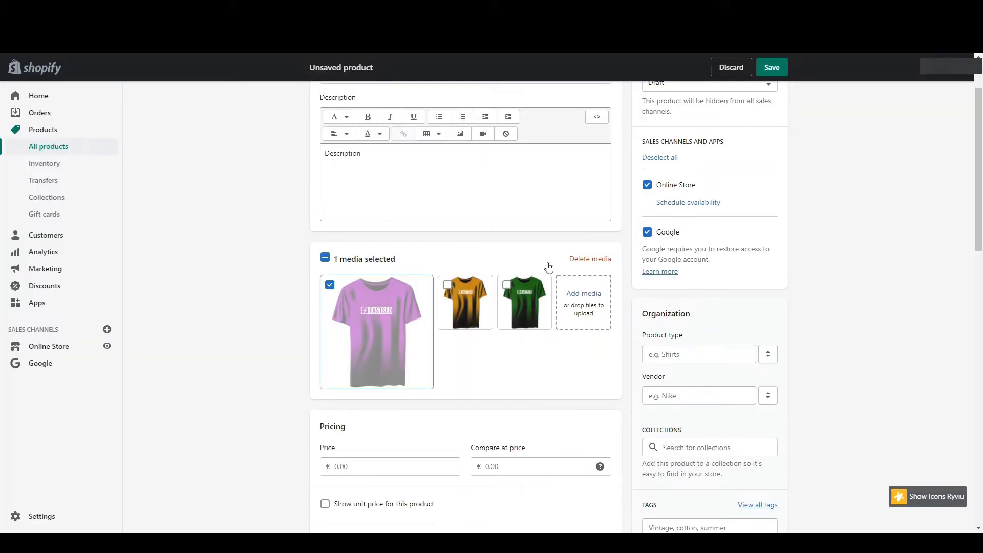
left_click(342, 345)
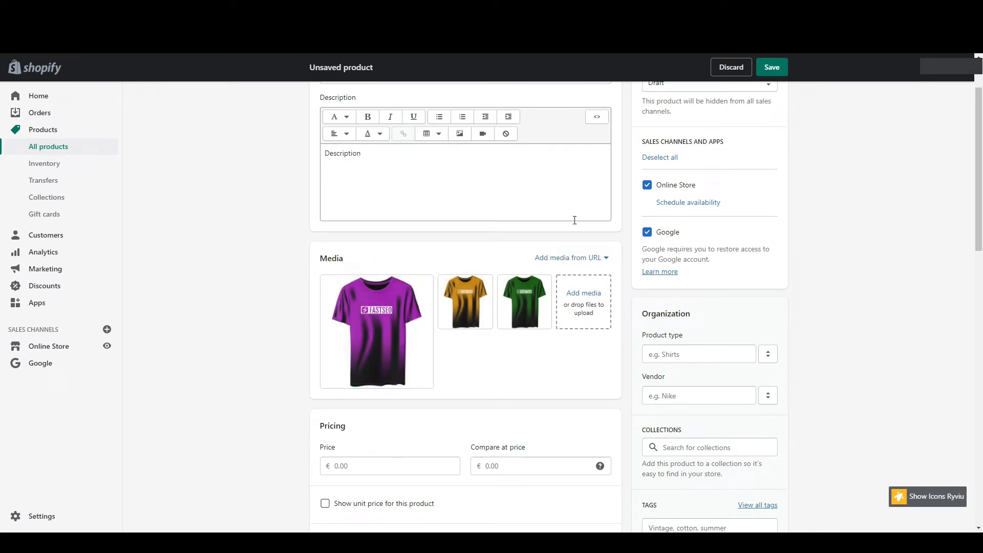
left_click(587, 258)
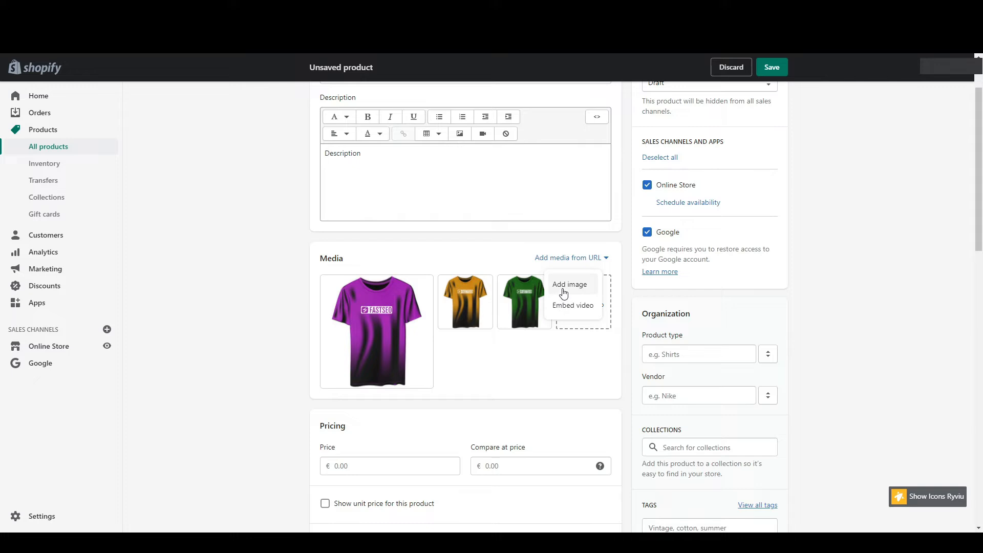
left_click(561, 306)
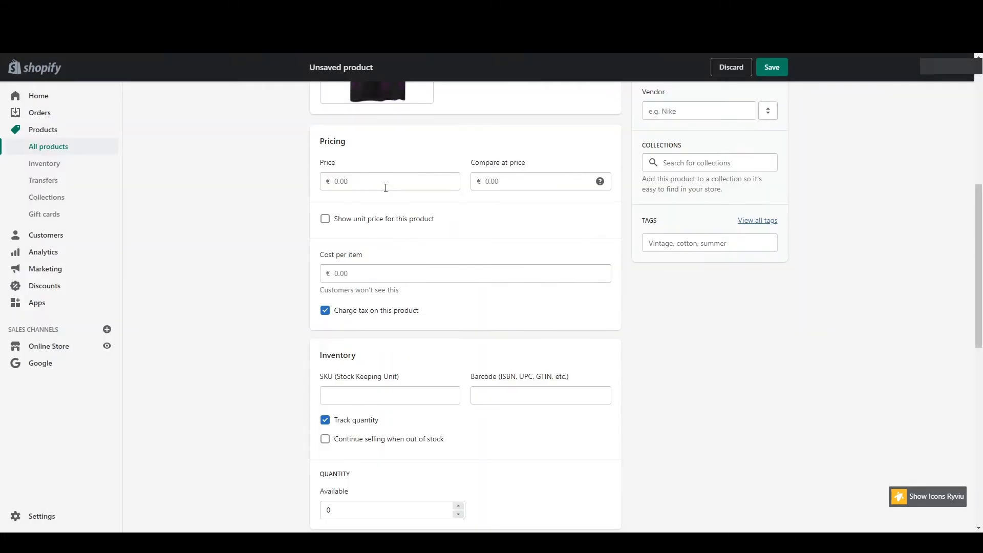
- Set the product's price to €19.99 and its compare-at price to €24.99
left_click(385, 186)
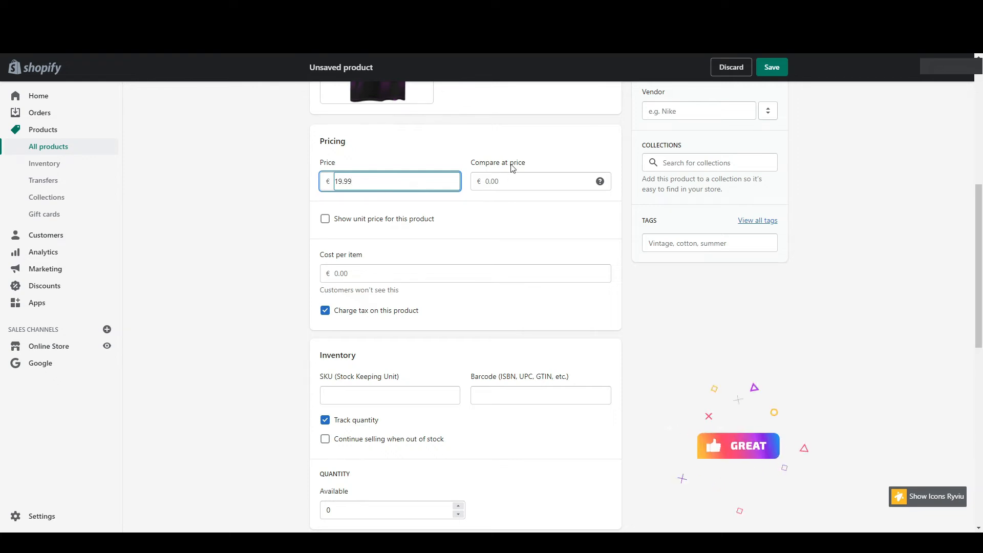
left_click(522, 180)
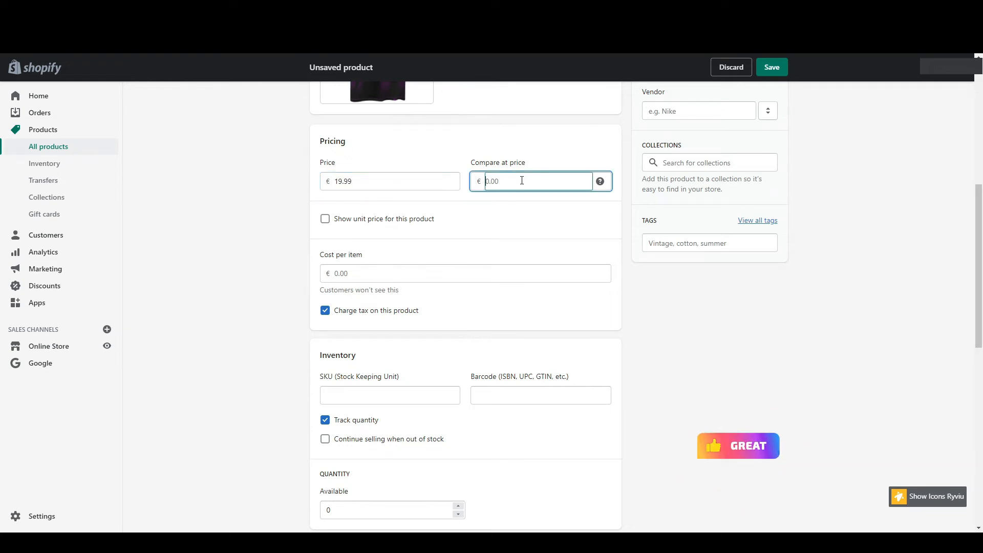
type("24.99")
left_click(495, 200)
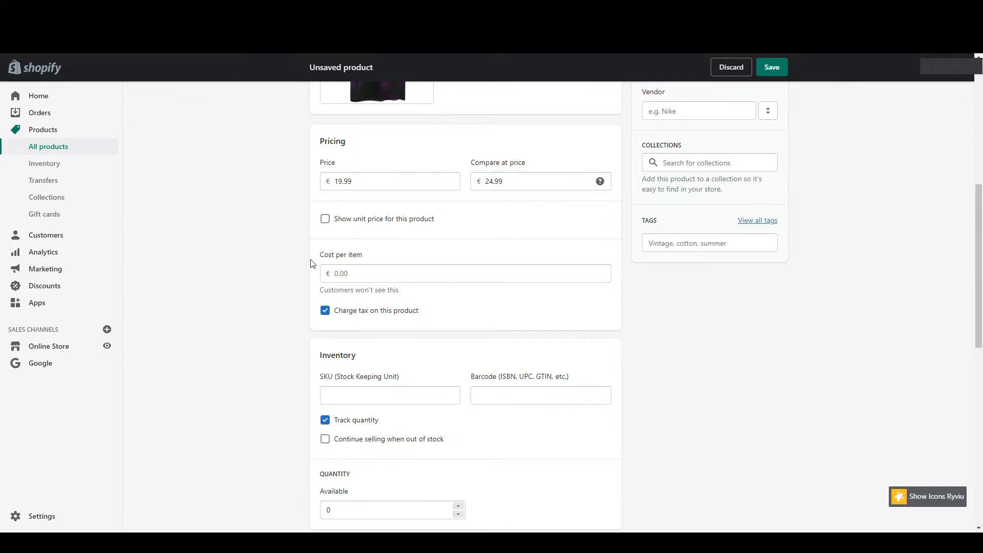
- Set the product's available inventory quantity to 10
scroll(312, 287, "down", 3)
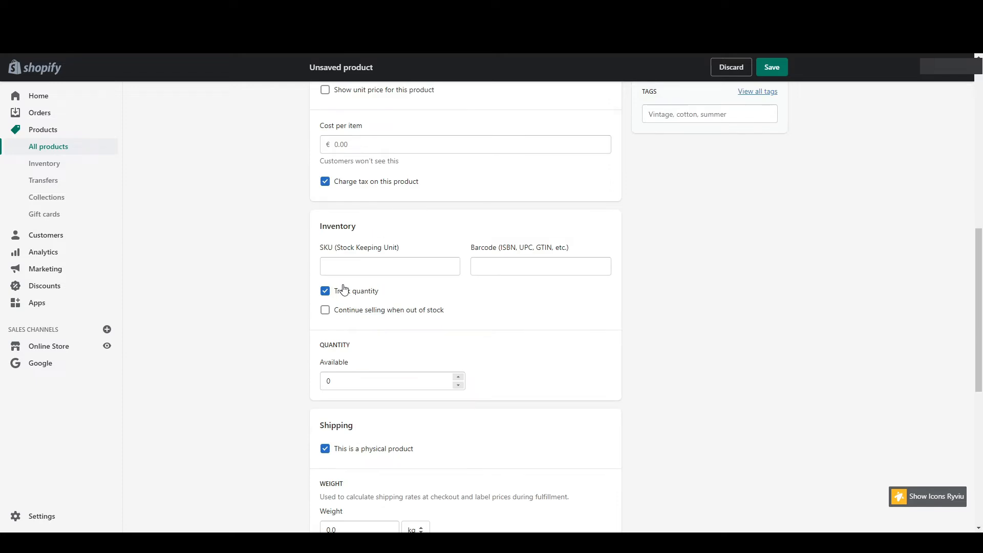
left_click(365, 311)
double_click(349, 386)
type("10")
left_click(364, 314)
left_click(356, 299)
left_click(356, 299)
scroll(533, 352, "down", 3)
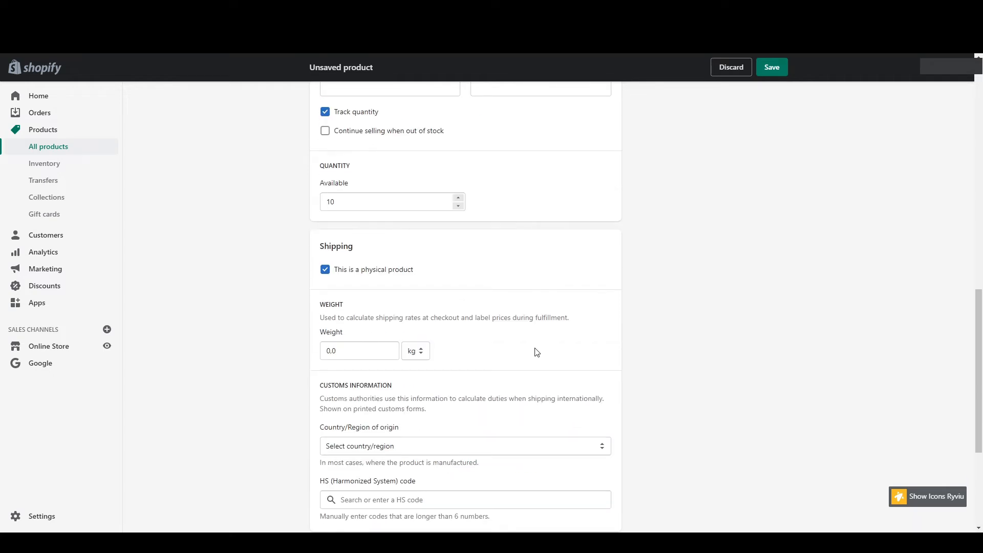
left_click(370, 275)
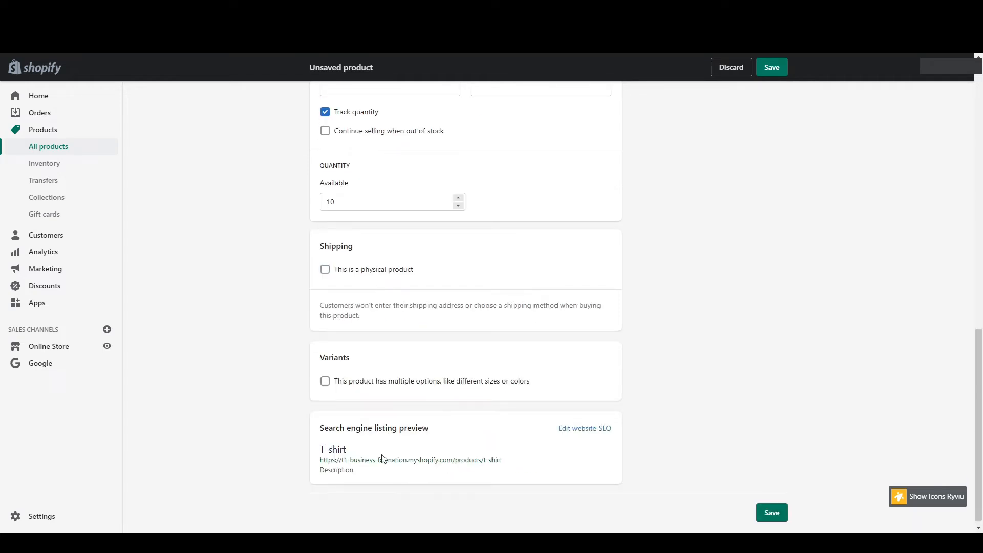
left_click(387, 274)
- Set the product's shipping weight to 3.0 kg
scroll(452, 300, "down", 3)
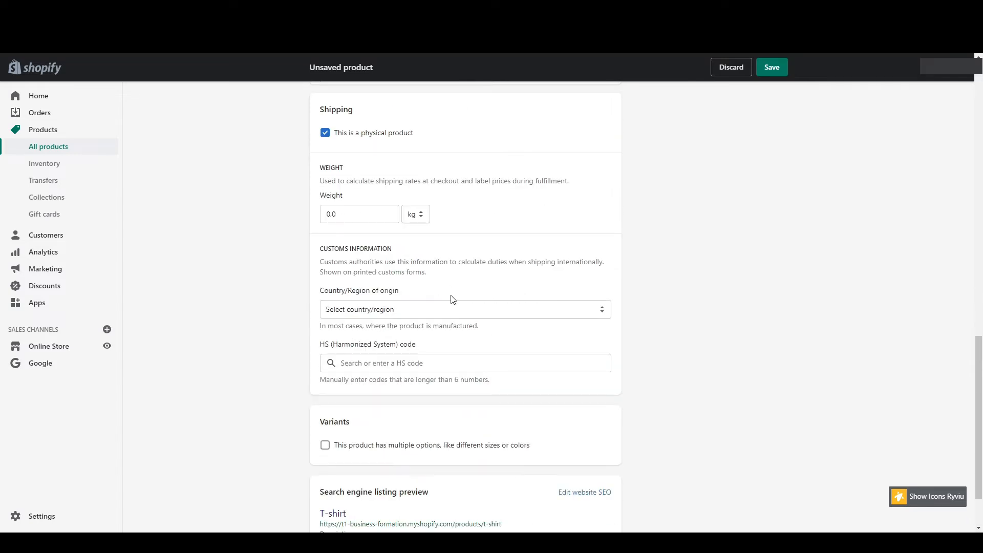
left_click(367, 215)
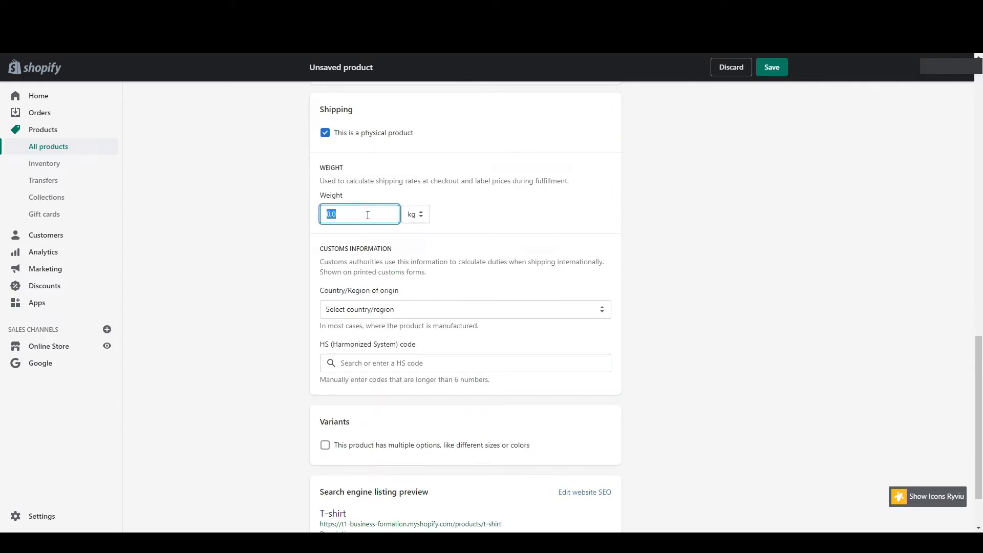
type("3")
left_click(506, 217)
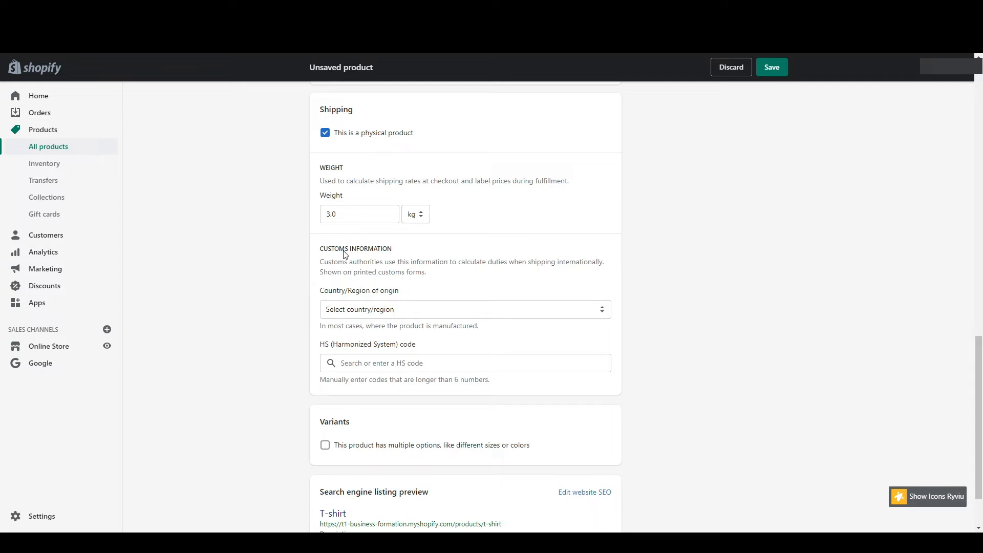
- Enable multiple options for the product and name the first variant option "Couleur"
scroll(345, 255, "down", 2)
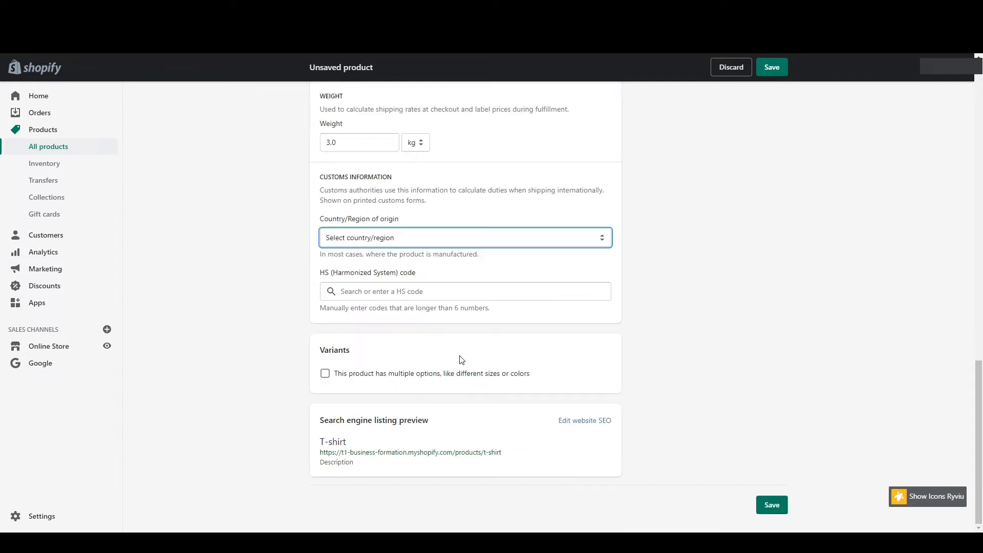
left_click(350, 379)
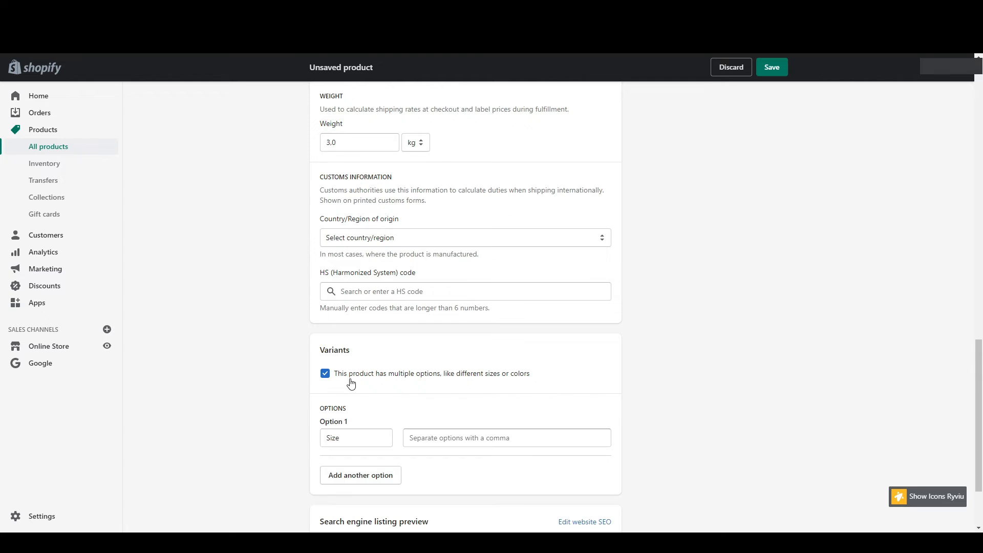
scroll(292, 298, "up", 12)
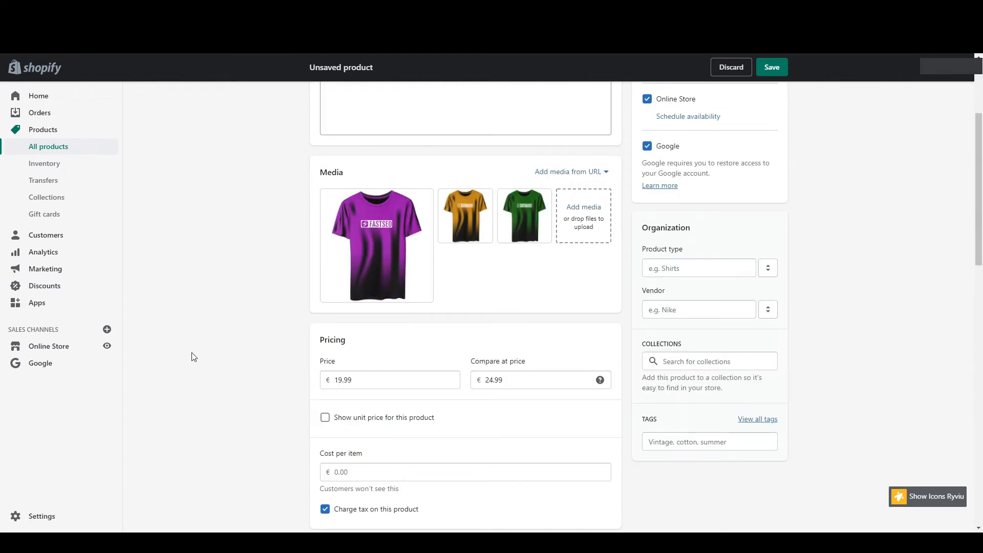
scroll(226, 351, "down", 12)
left_click(357, 364)
type("Couleur")
- Add the values Jaune, Vert and Violet to the Couleur option
left_click(437, 364)
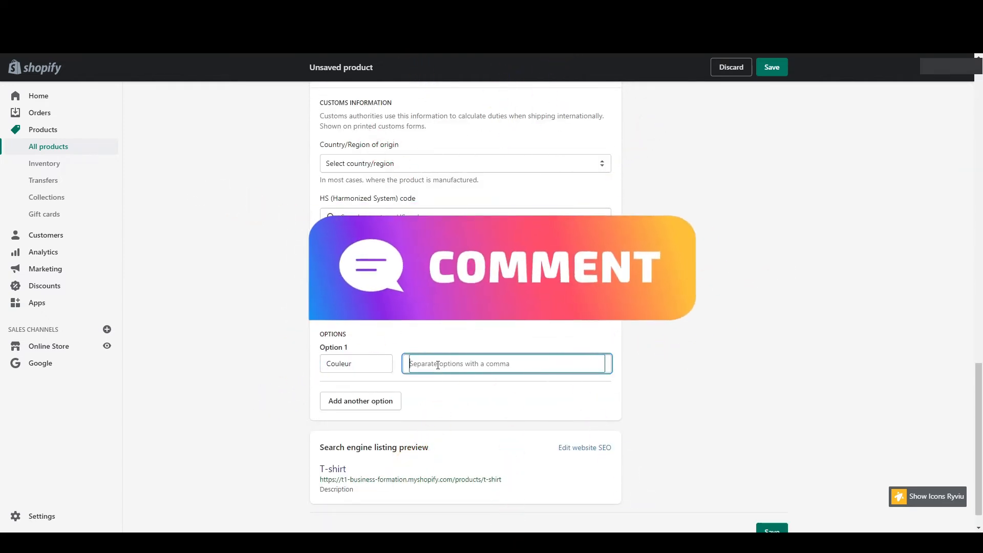
type("Ja")
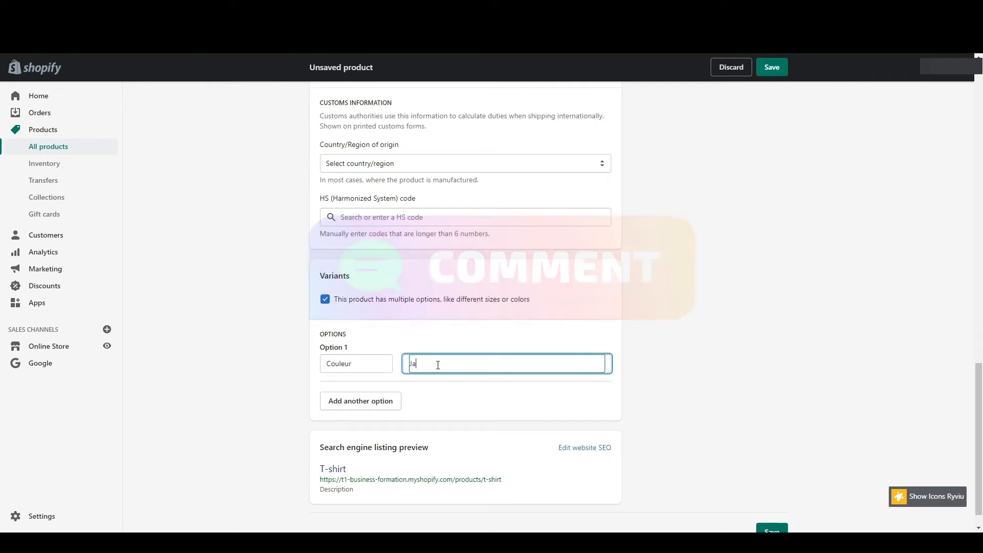
type("une,Vert,")
type("Violet,")
- Set the quantities of the Vert and Violet variants to 10 each and save the product
scroll(364, 364, "down", 3)
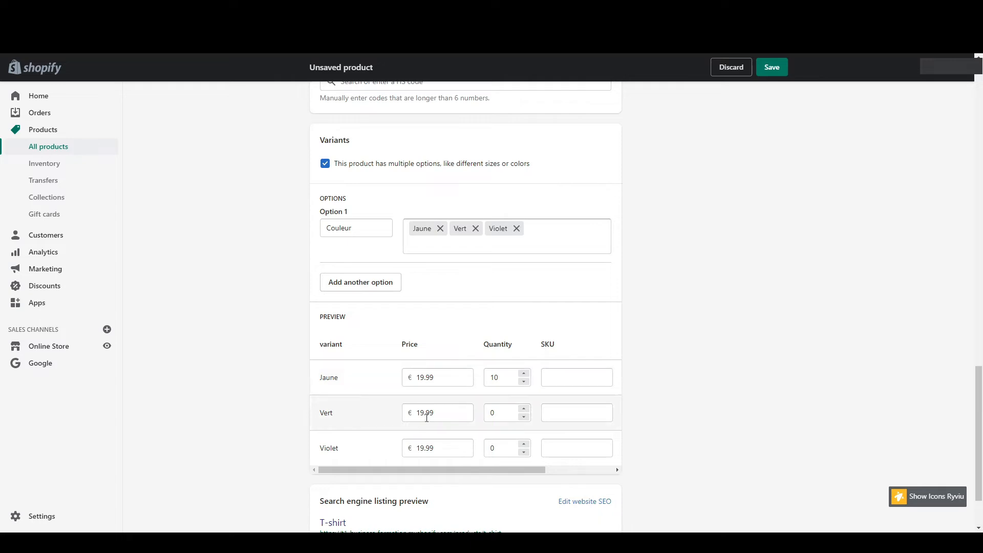
double_click(503, 412)
type("10")
double_click(496, 448)
type("10")
left_click(772, 68)
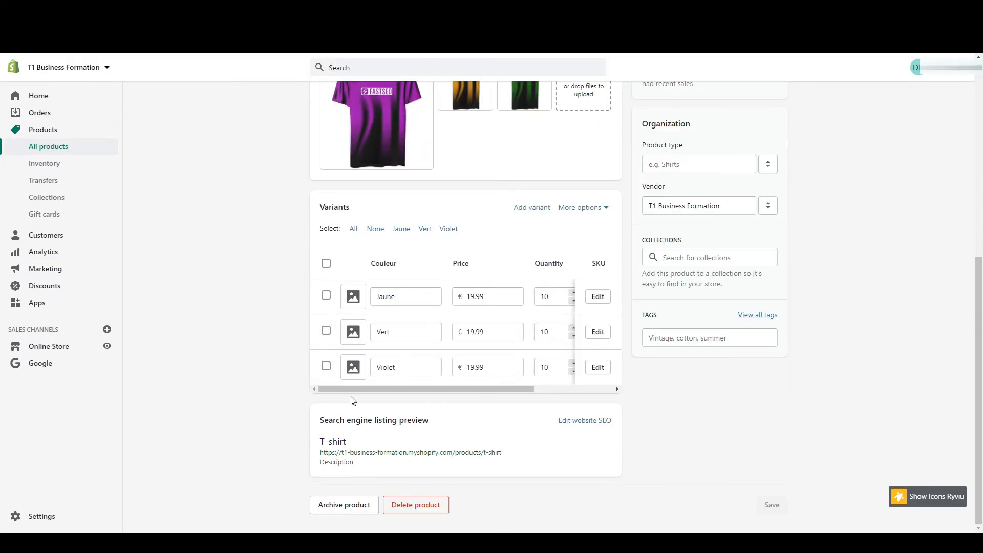
- Assign the purple T-shirt image to the Violet variant
scroll(286, 190, "up", 2)
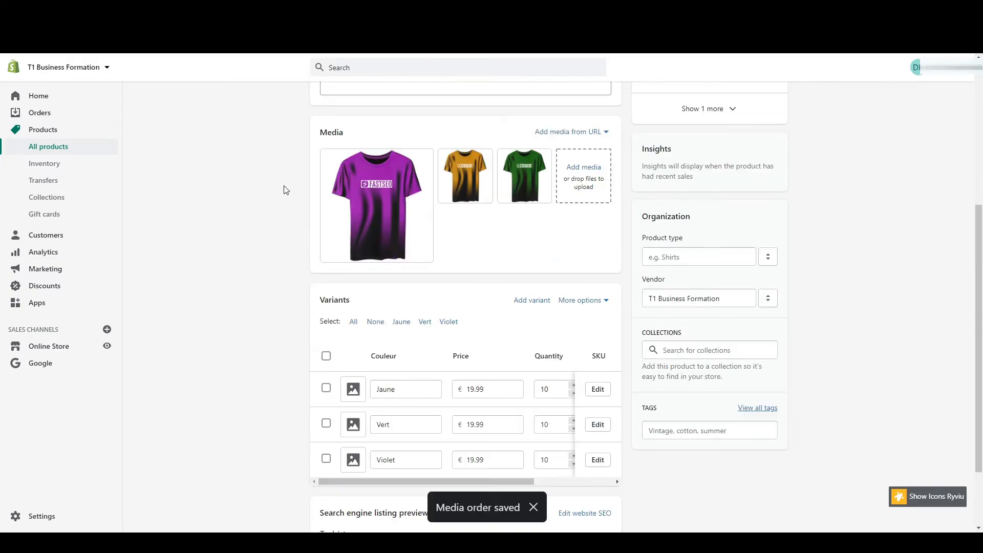
left_click(355, 463)
left_click(444, 278)
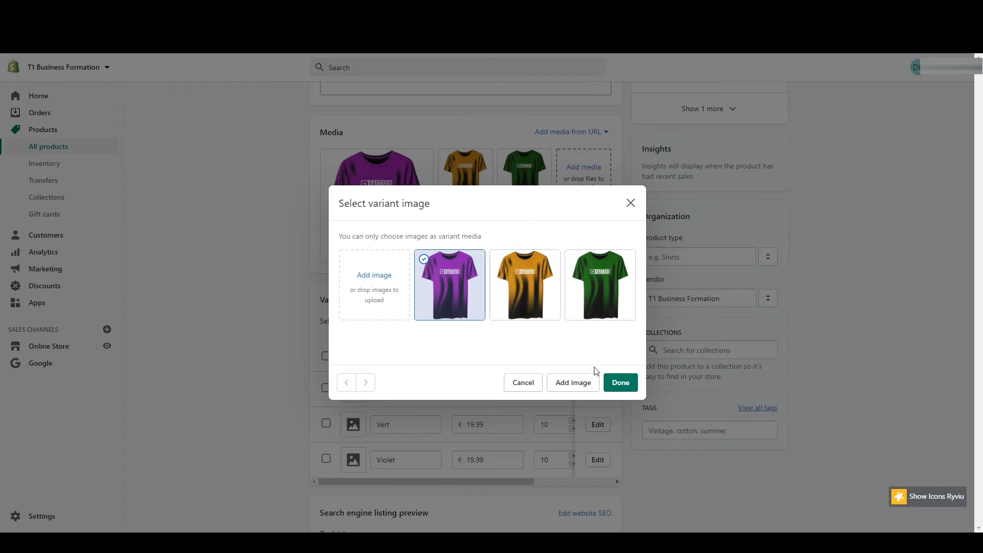
left_click(614, 385)
- Assign the green T-shirt image to the Vert variant
left_click(353, 424)
left_click(596, 294)
left_click(621, 382)
- Assign the orange T-shirt image to the Jaune variant and save the product changes
left_click(349, 392)
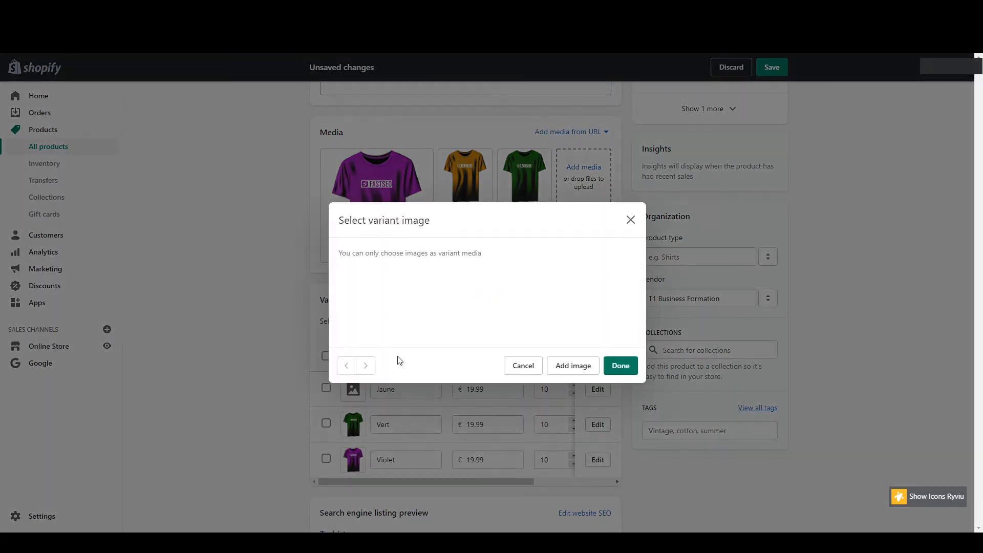
left_click(558, 307)
left_click(621, 382)
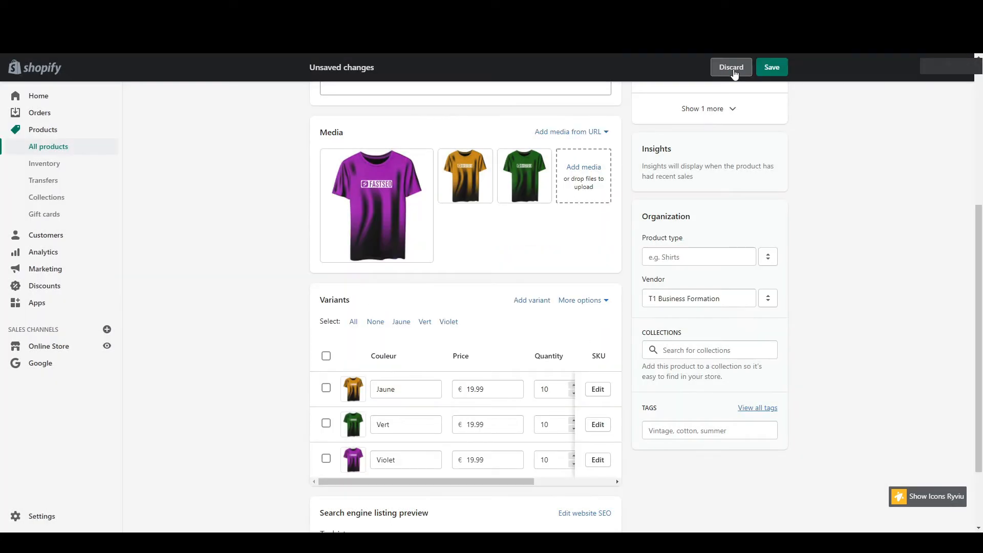
left_click(776, 67)
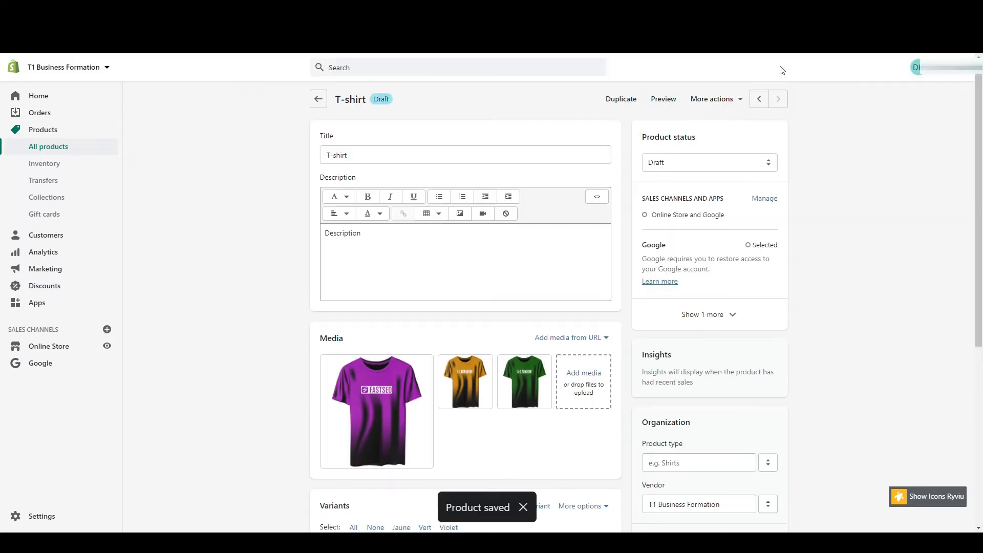
- Preview the T-shirt product page in the store and check the Vert and Violet color variants and the sale pricing
left_click(660, 98)
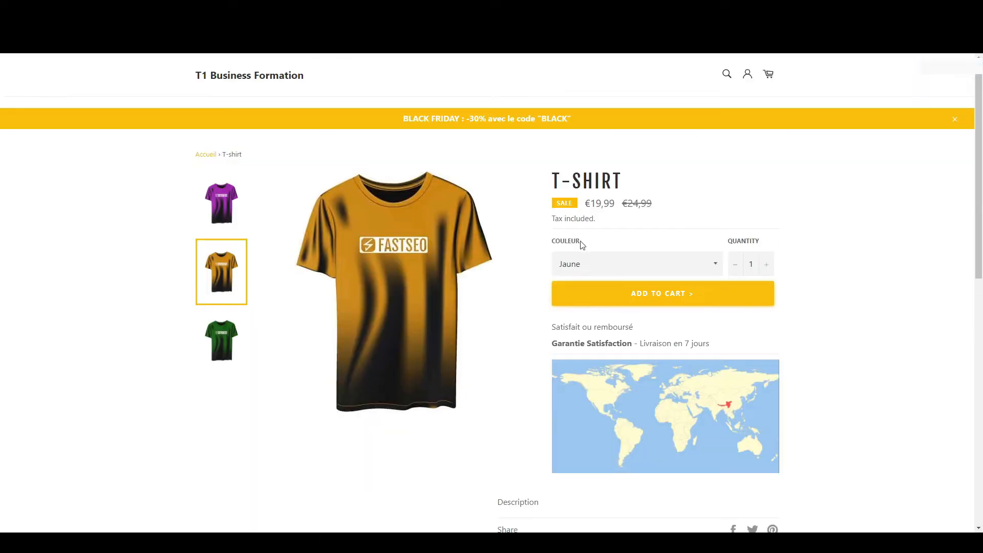
left_click(595, 297)
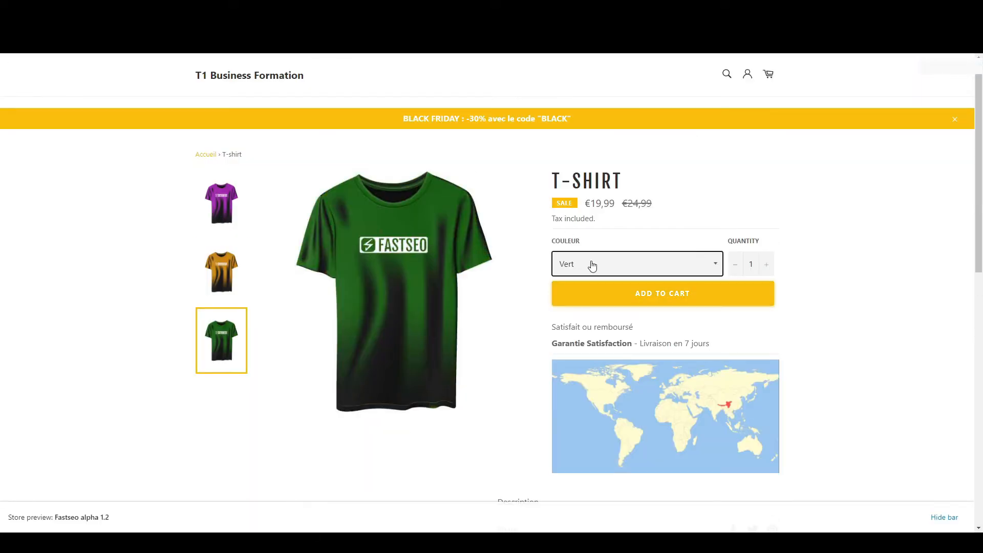
left_click(599, 300)
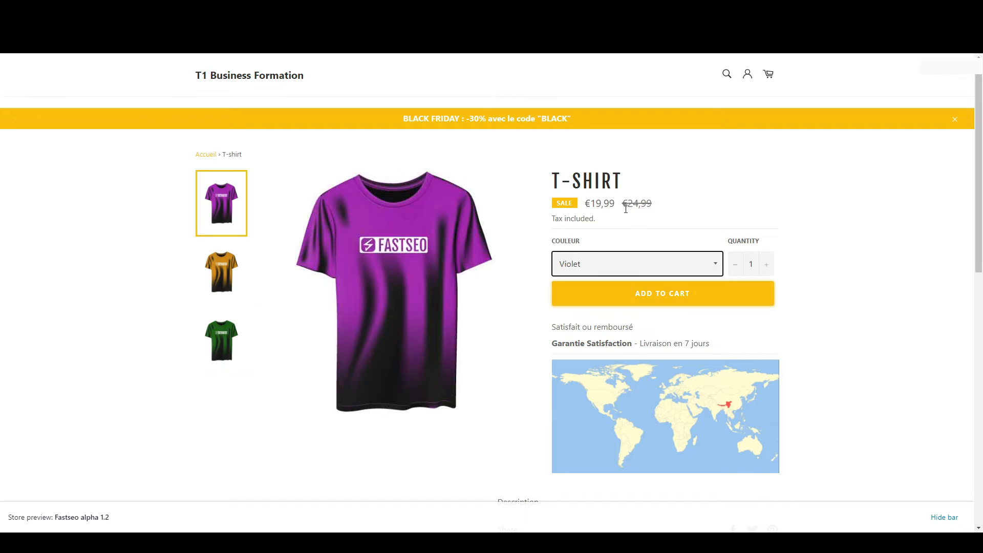
left_click_drag(660, 205, 625, 203)
double_click(602, 202)
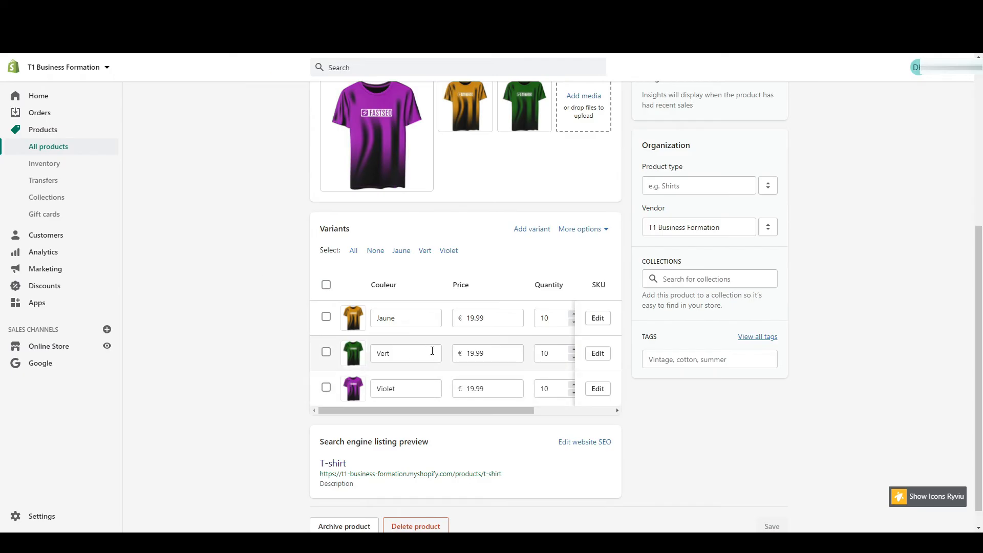
- Open the Jaune variant's details and review its inventory and shipping settings
left_click(596, 321)
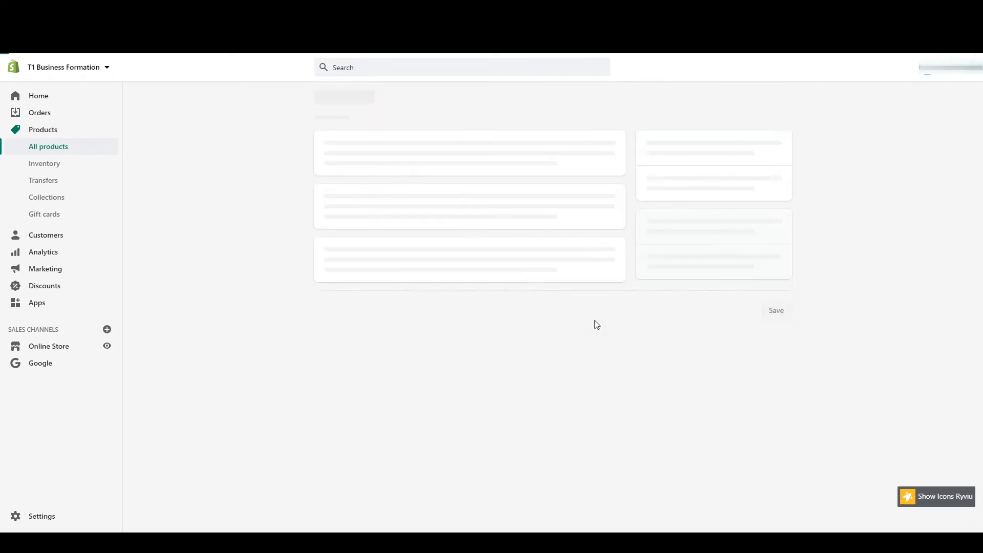
scroll(614, 254, "down", 7)
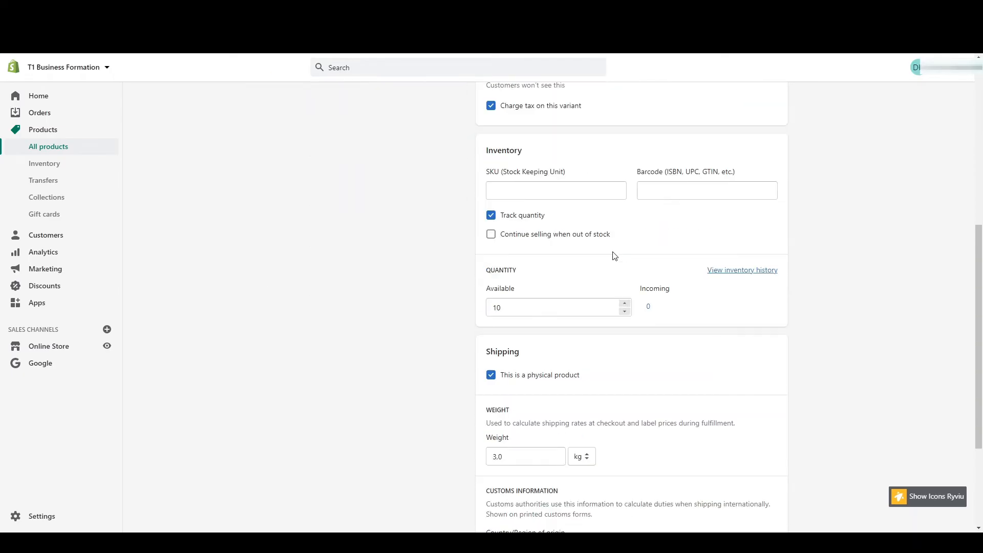
scroll(682, 131, "down", 3)
scroll(686, 136, "up", 8)
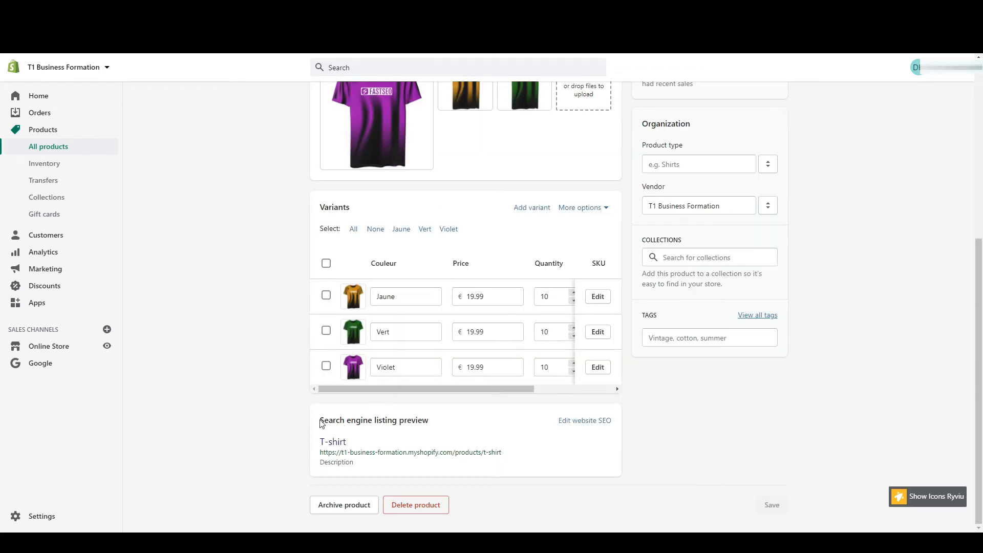
- Edit the search engine listing so the page title reads "T-shirt | Nom de votre boutique", keeping the description and URL handle
left_click(567, 420)
scroll(571, 421, "down", 4)
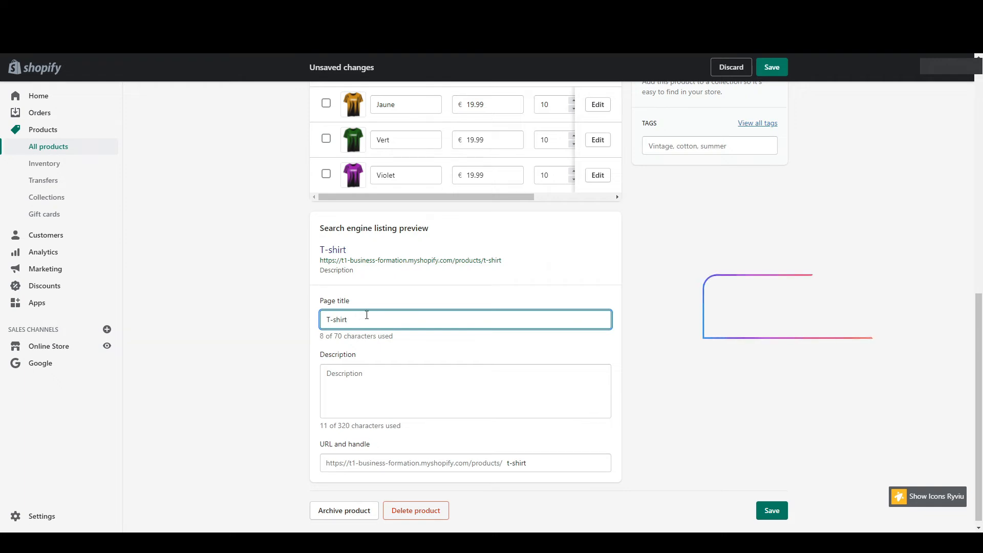
type("| Nom de votre boutique")
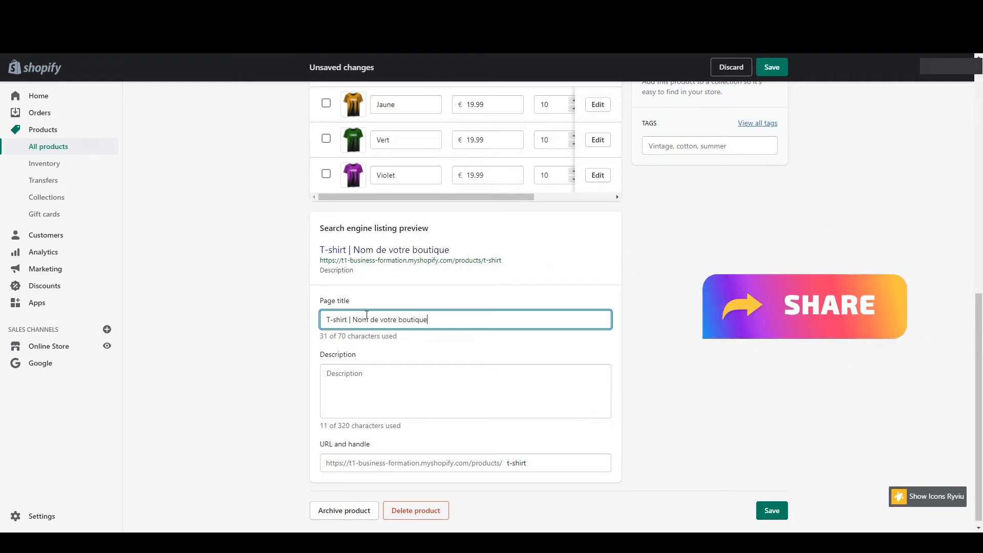
left_click(368, 401)
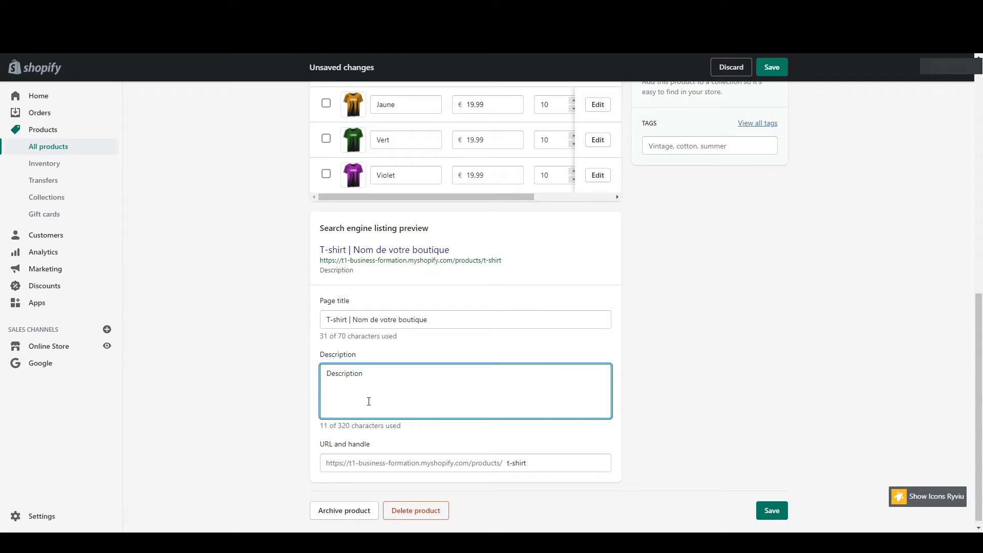
left_click(560, 463)
key("ctrl+a")
left_click(701, 407)
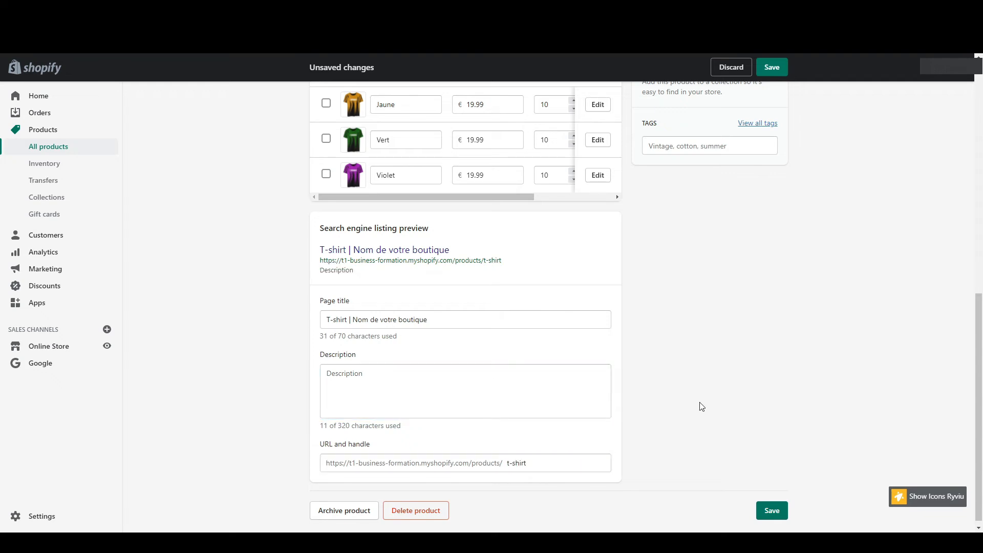
- Add the tag "Promo" to the T-shirt product
scroll(658, 265, "up", 3)
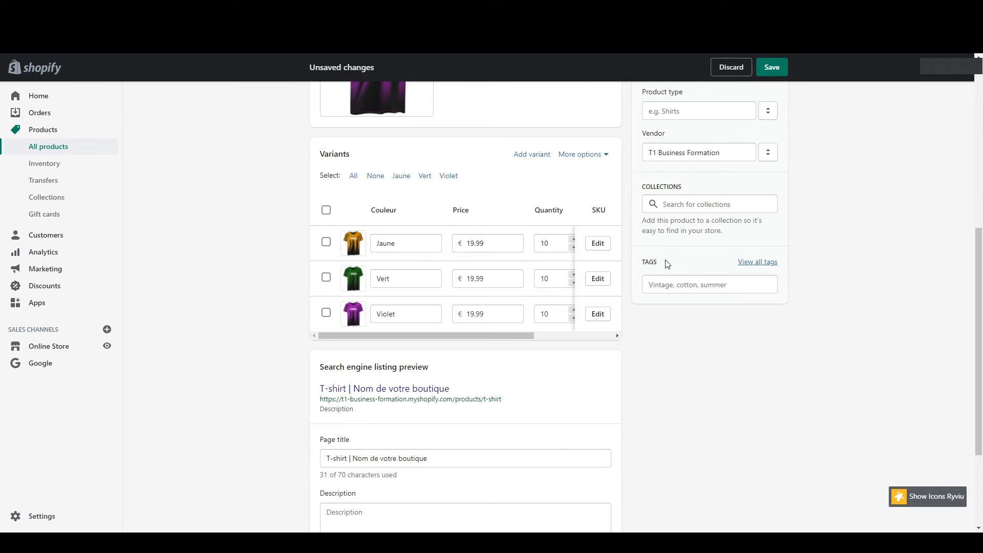
left_click(668, 284)
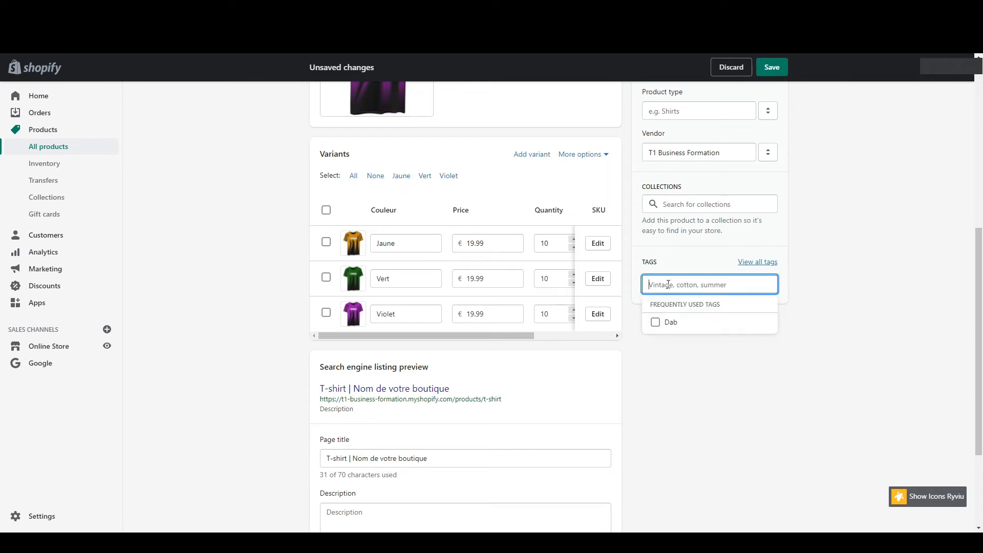
type("Promo")
key("Return")
left_click(858, 269)
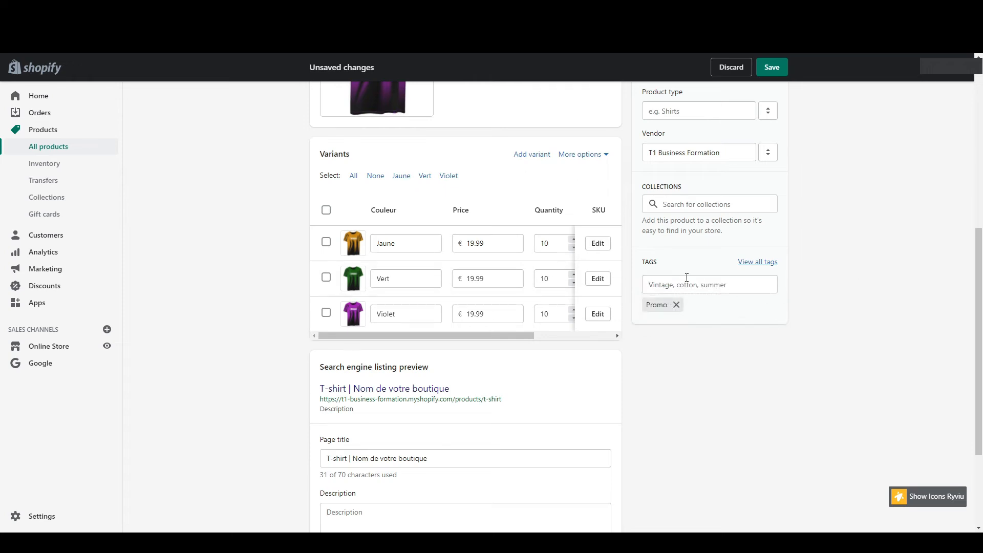
- Look at the collections available for the T-shirt product without selecting any
scroll(715, 281, "up", 1)
left_click(678, 236)
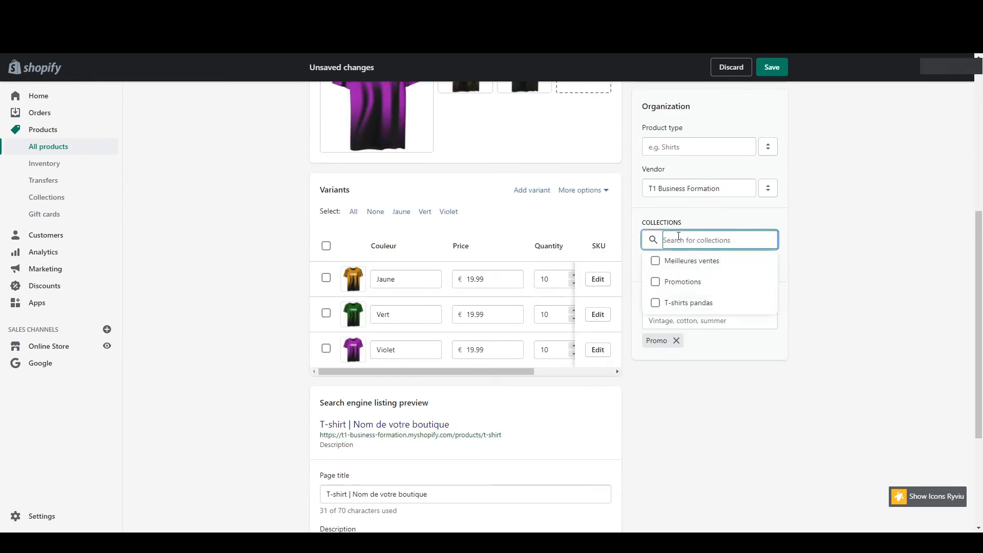
left_click(826, 326)
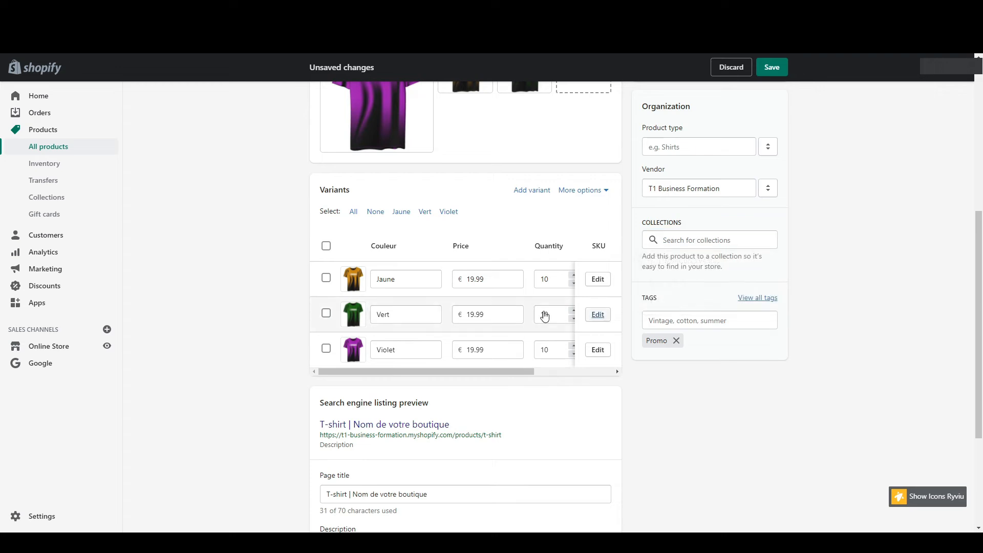
left_click(753, 237)
- Check the vendor choices in the product's organization settings and set the product type to "T-shirt"
scroll(878, 204, "up", 1)
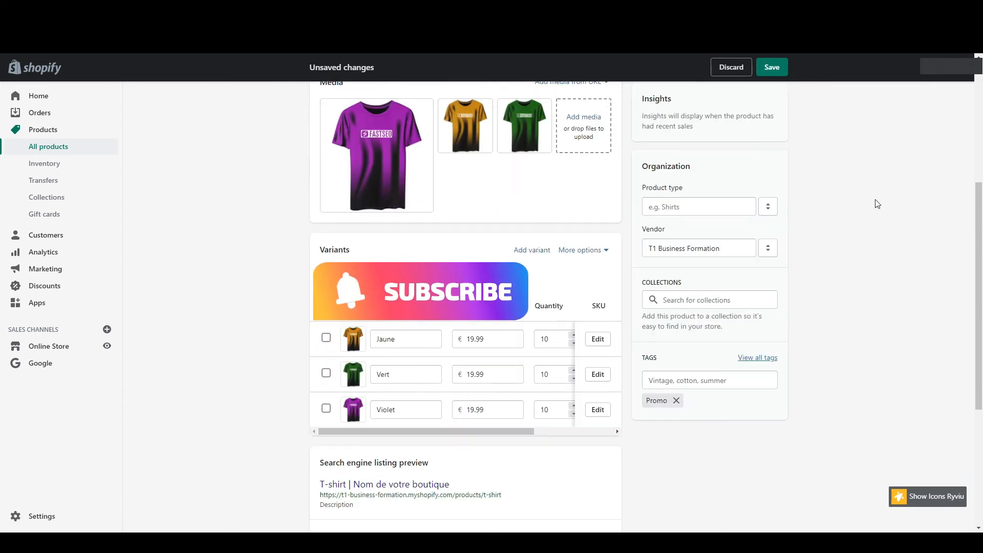
left_click(767, 251)
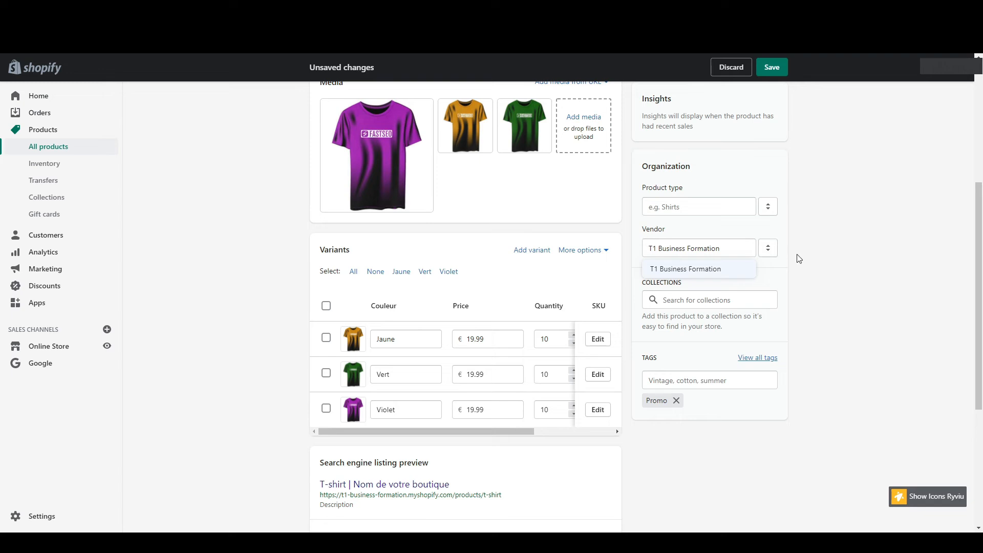
left_click(782, 255)
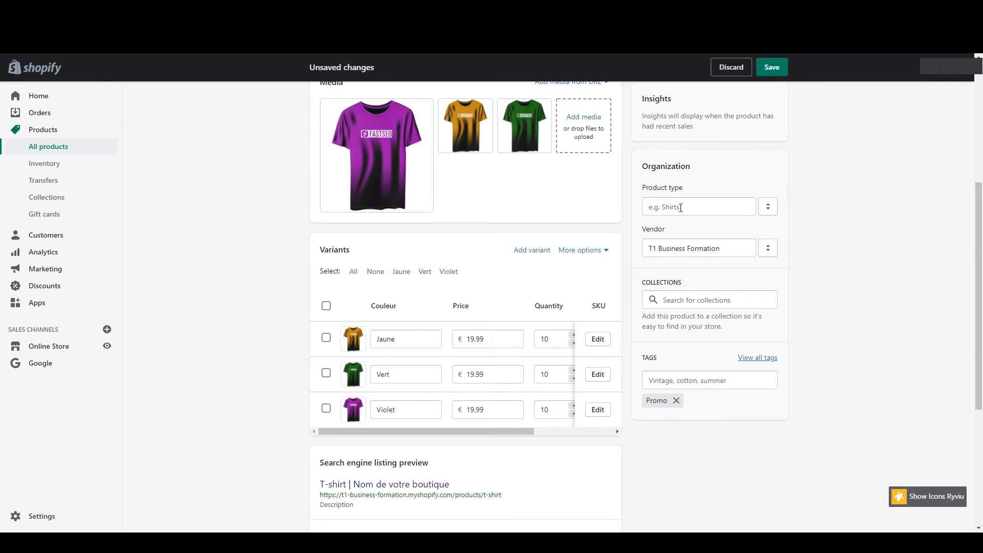
scroll(832, 214, "up", 2)
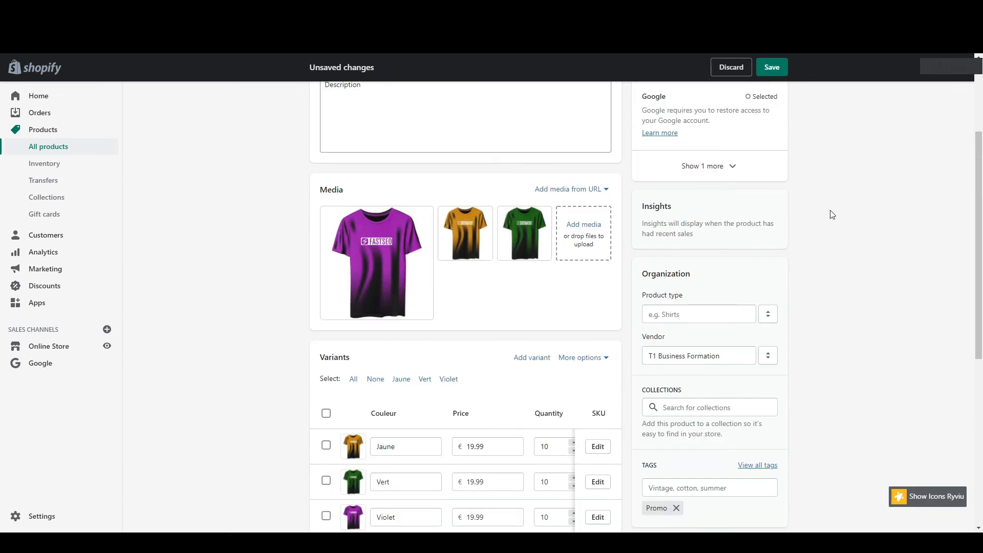
scroll(832, 214, "up", 2)
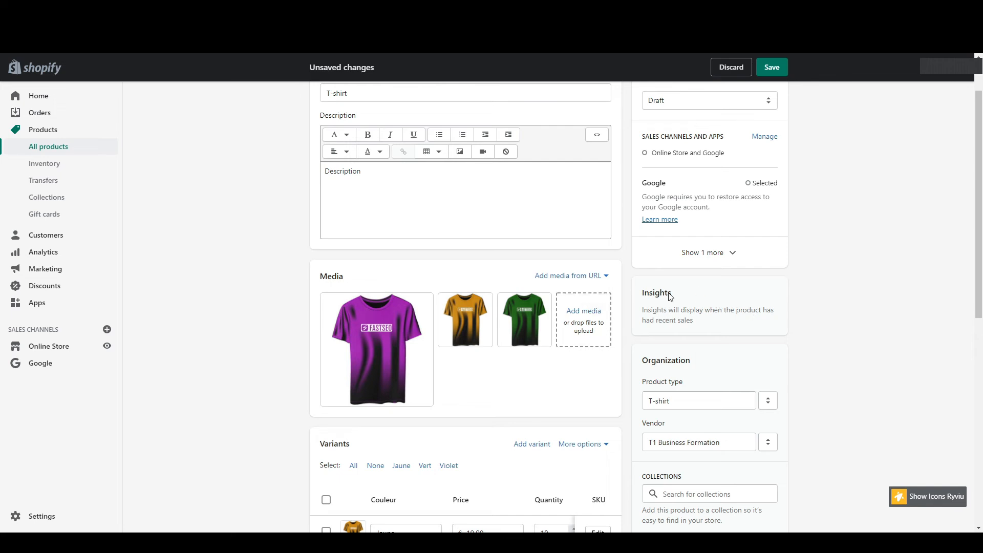
- Review the product's sales channels, keeping both Online Store and Google selected
scroll(670, 296, "up", 1)
left_click(770, 177)
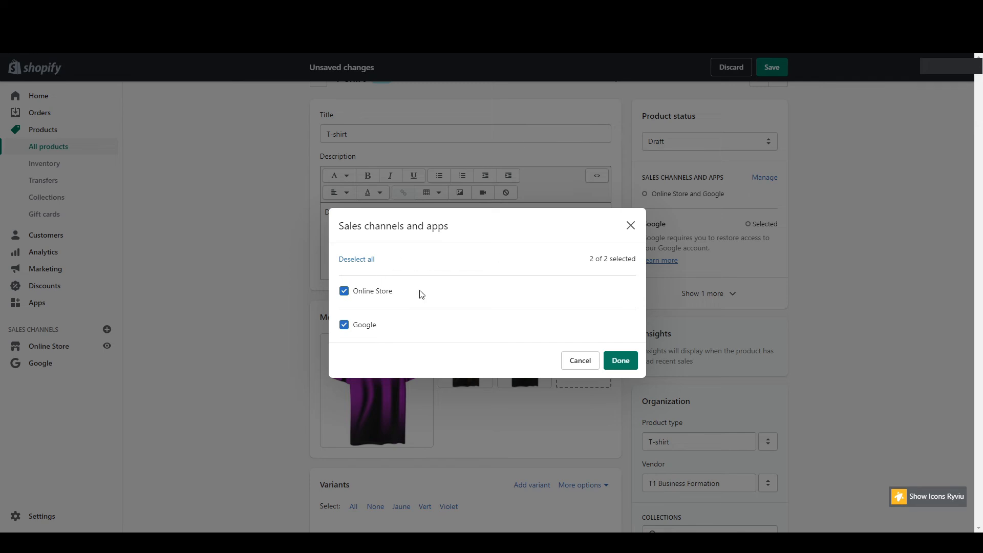
left_click(620, 360)
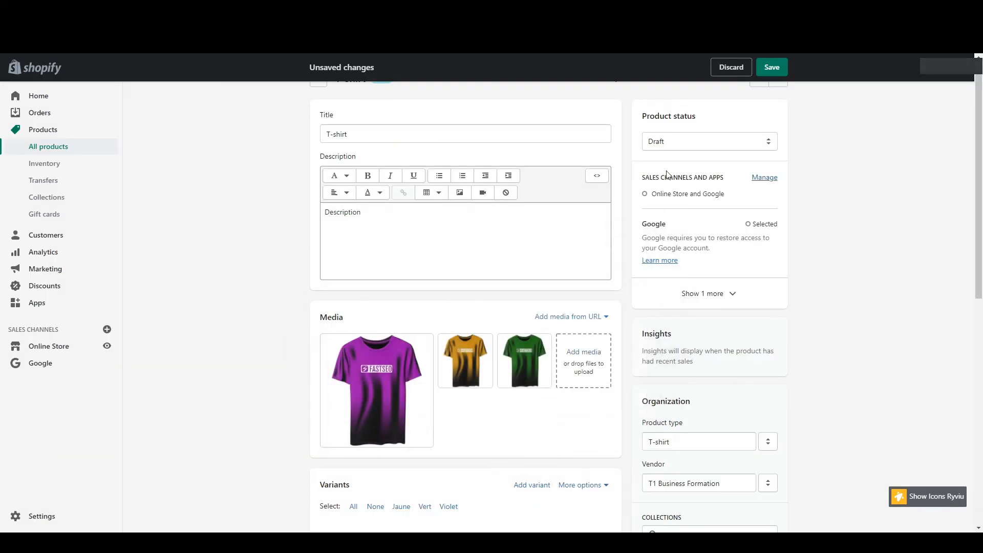
- Set the T-shirt's product status to Active and save the product
left_click(699, 140)
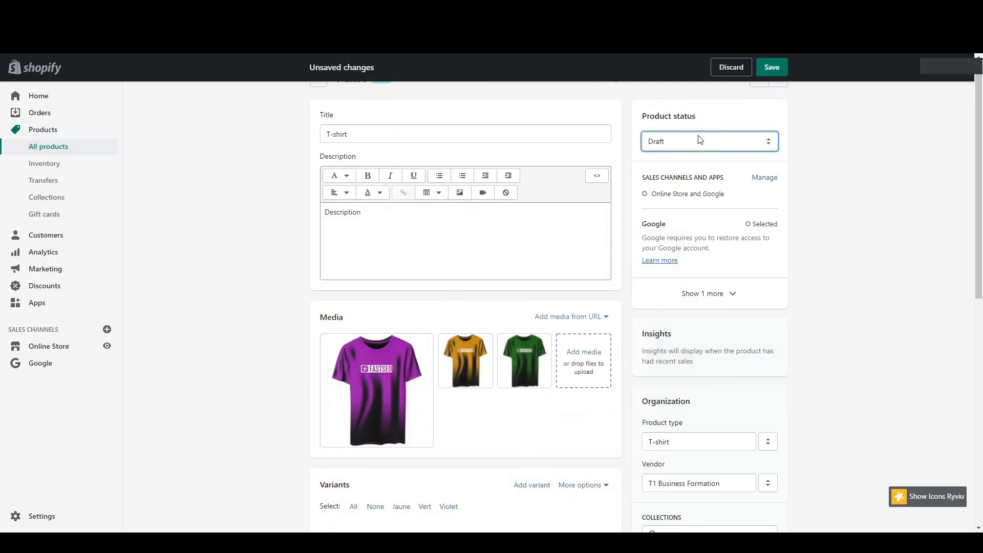
left_click(702, 162)
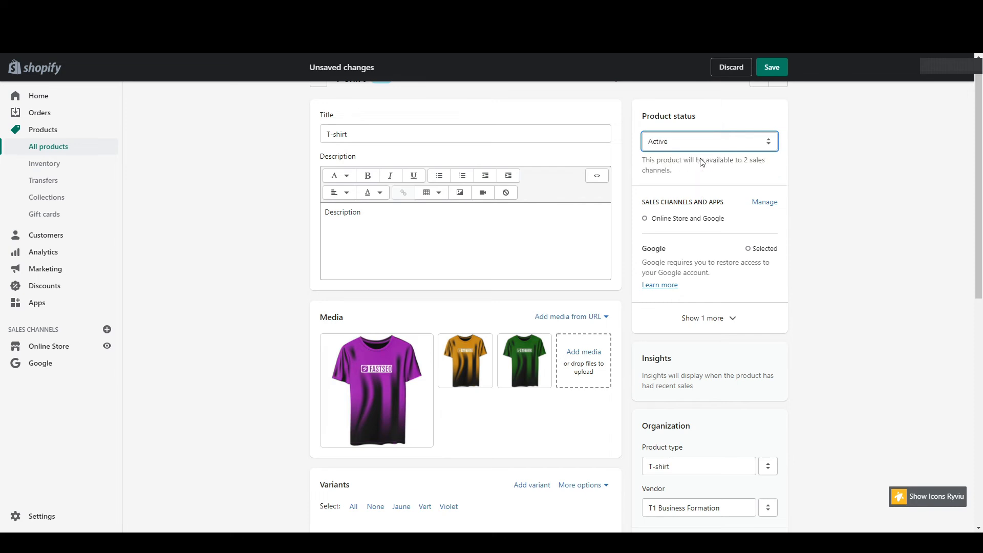
left_click(775, 72)
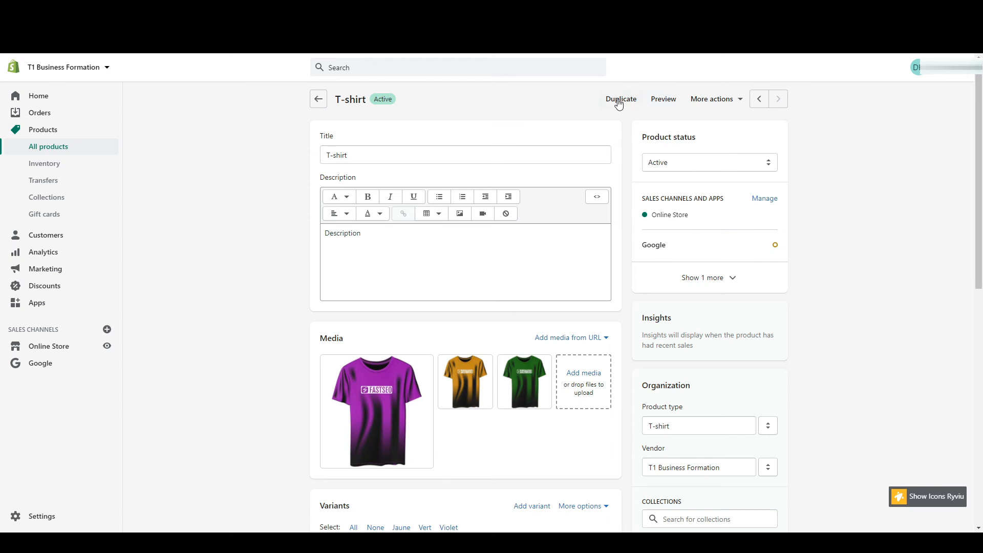
- Open both products from the product list in the bulk editor and add the Tags field to it
left_click(322, 100)
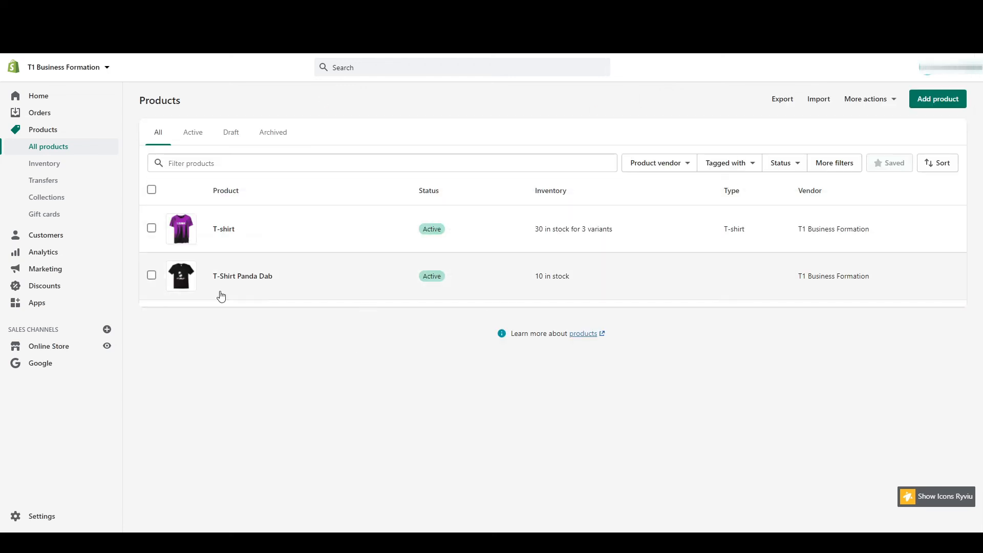
left_click(152, 190)
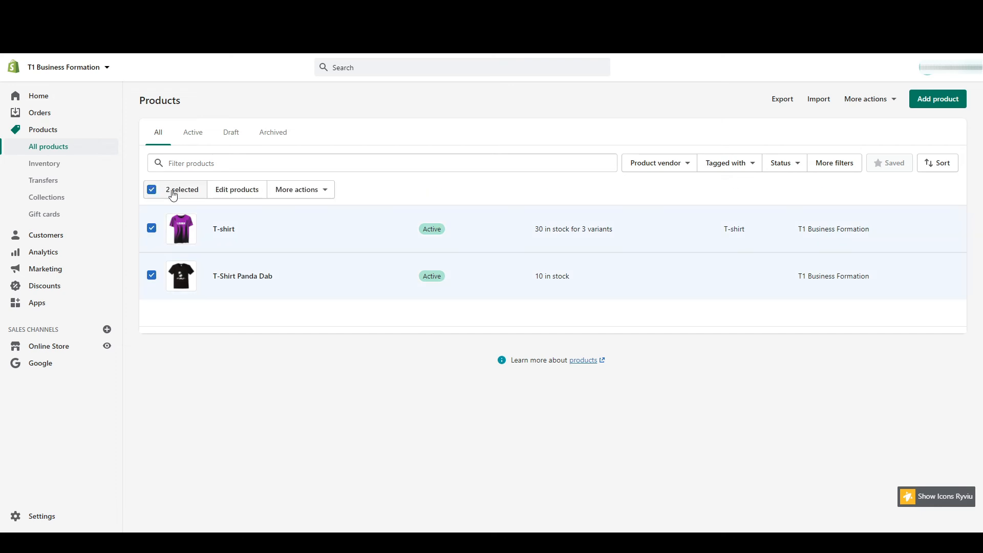
left_click(218, 198)
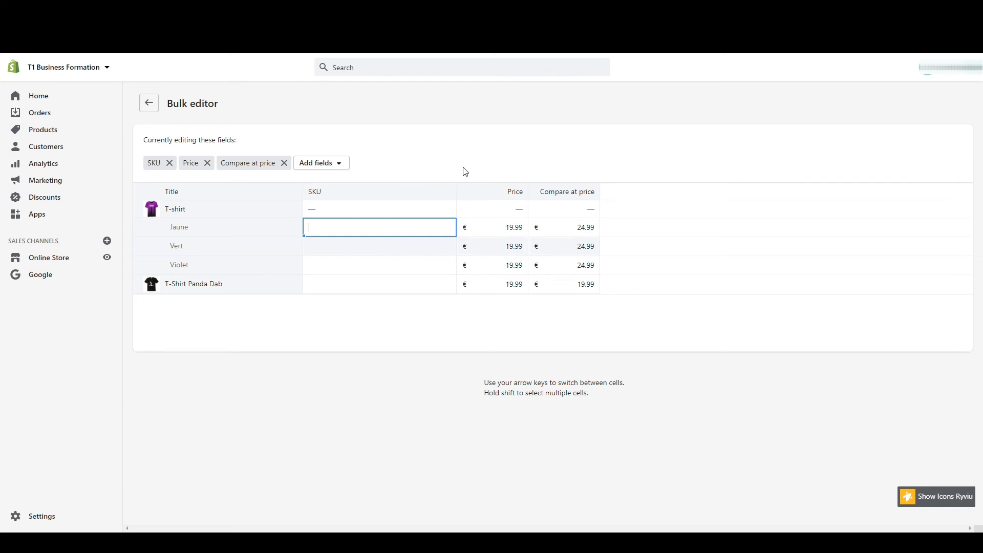
left_click(321, 163)
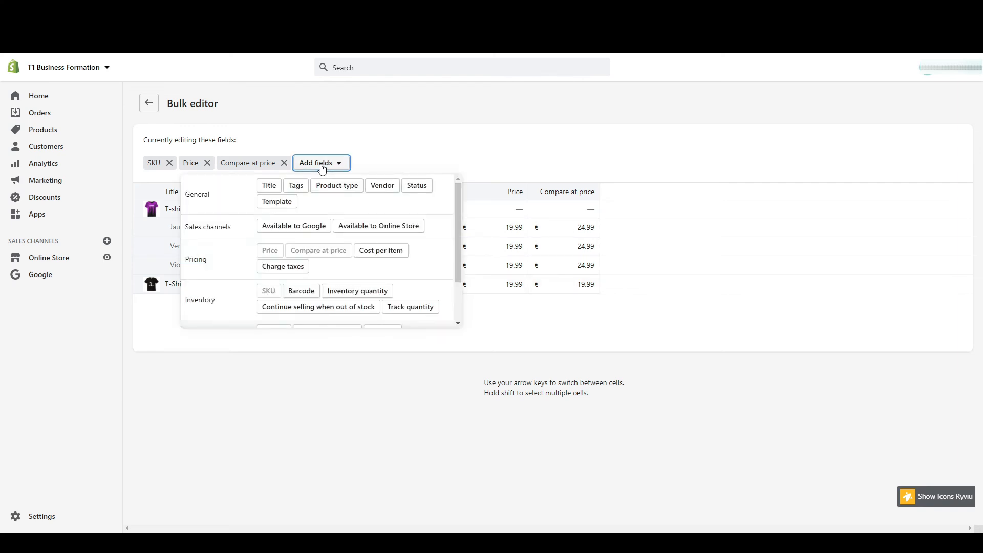
left_click(297, 185)
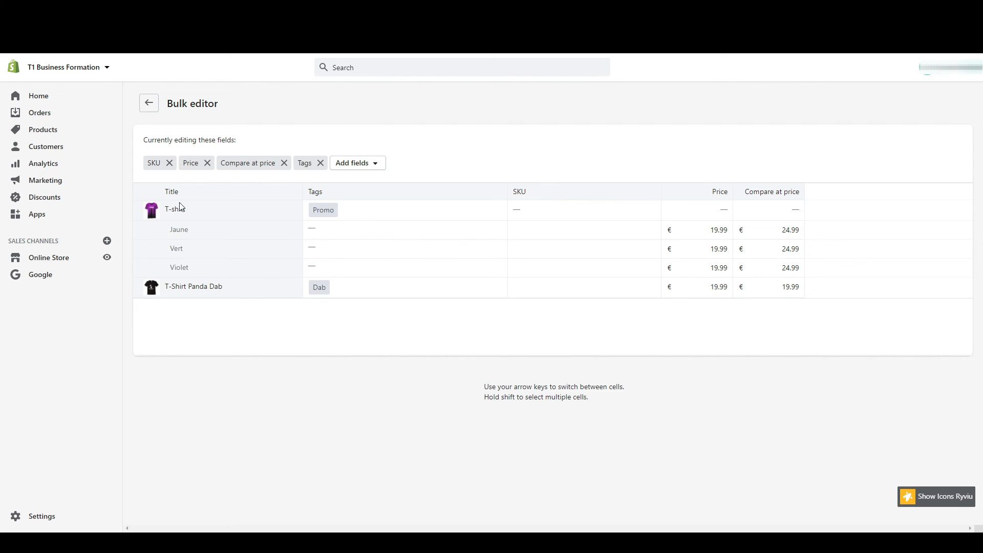
- Add the tag "Promo" to T-Shirt Panda Dab in the bulk editor
left_click(360, 292)
left_click(360, 294)
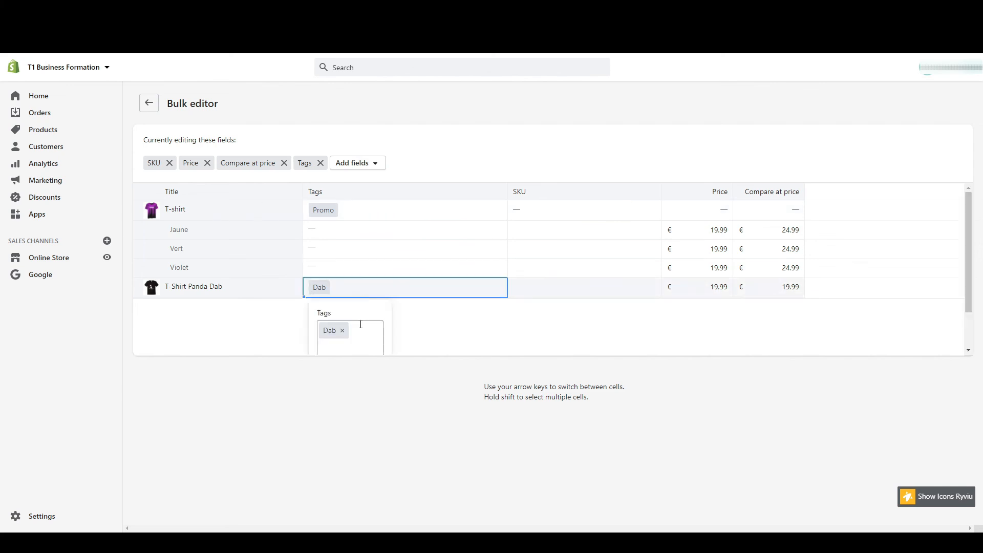
left_click(360, 324)
type("Promo")
key("Return")
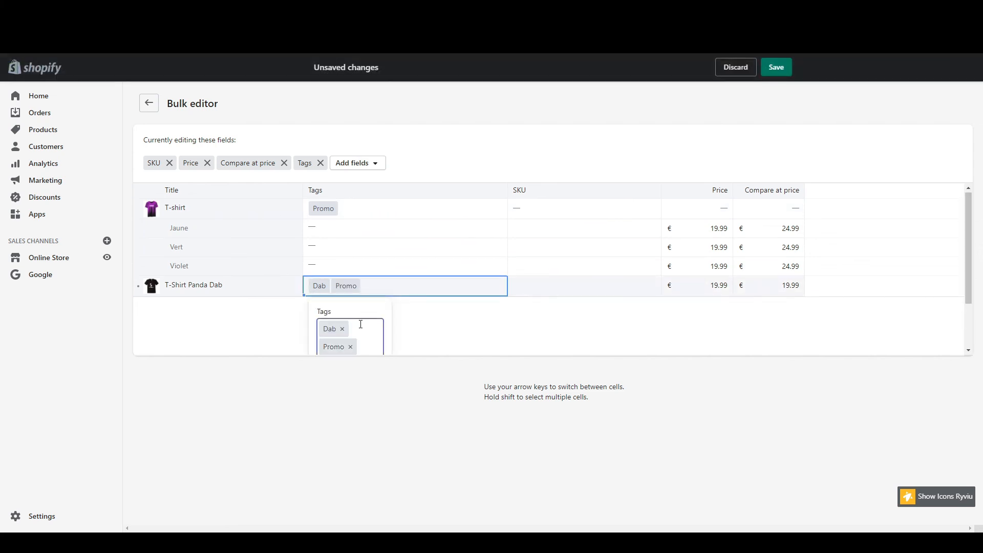
left_click(494, 349)
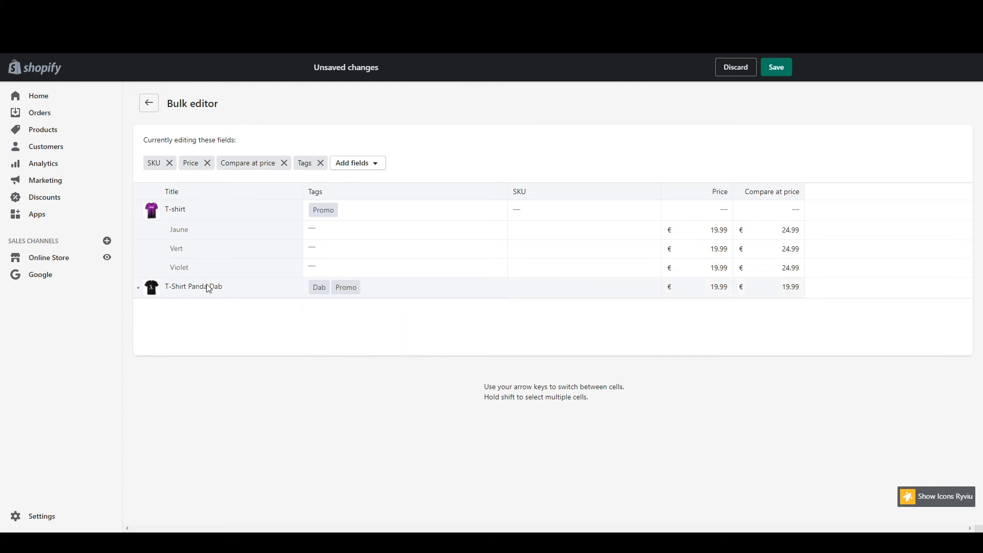
- Set the compare-at price of T-Shirt Panda Dab to 27.99 in the bulk editor and save the changes
double_click(788, 285)
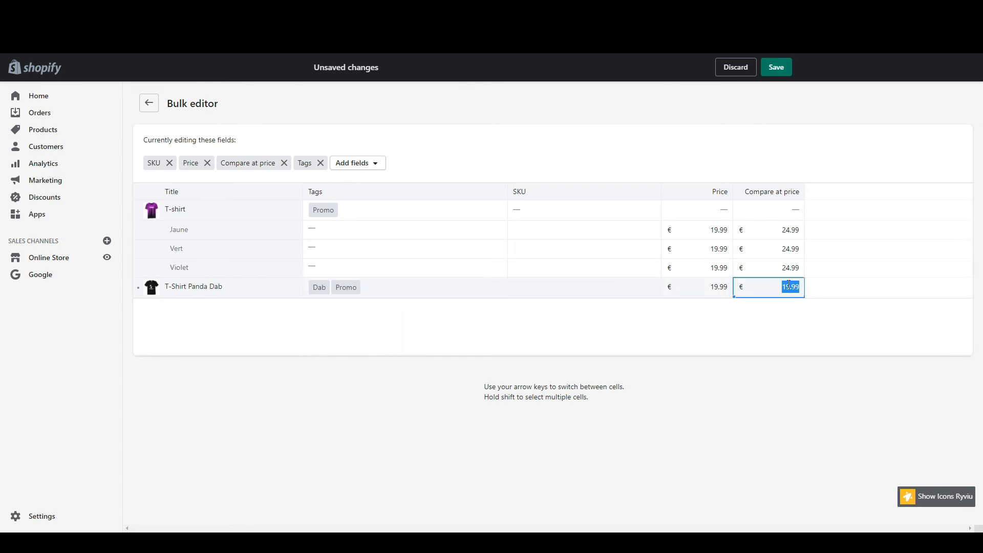
type("27.999")
left_click(791, 330)
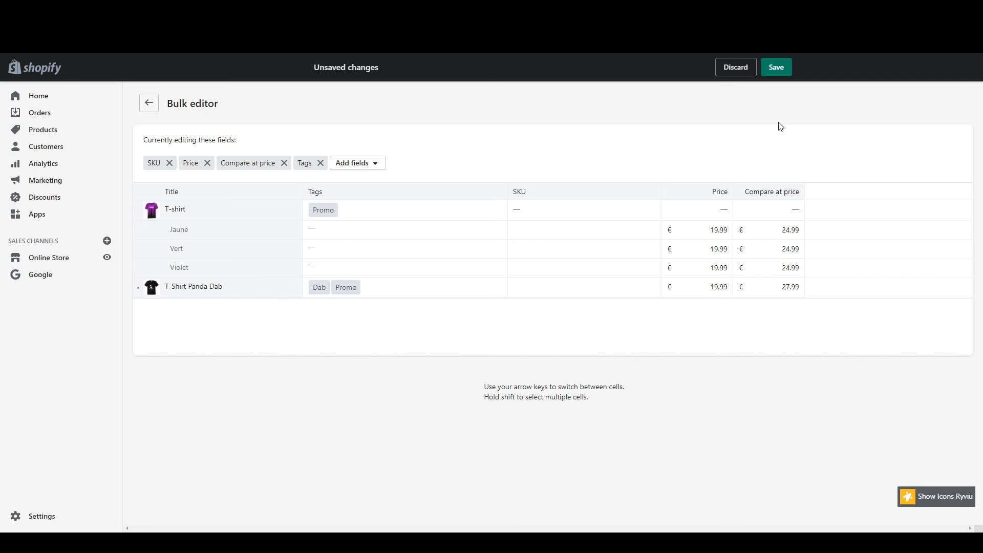
left_click(776, 67)
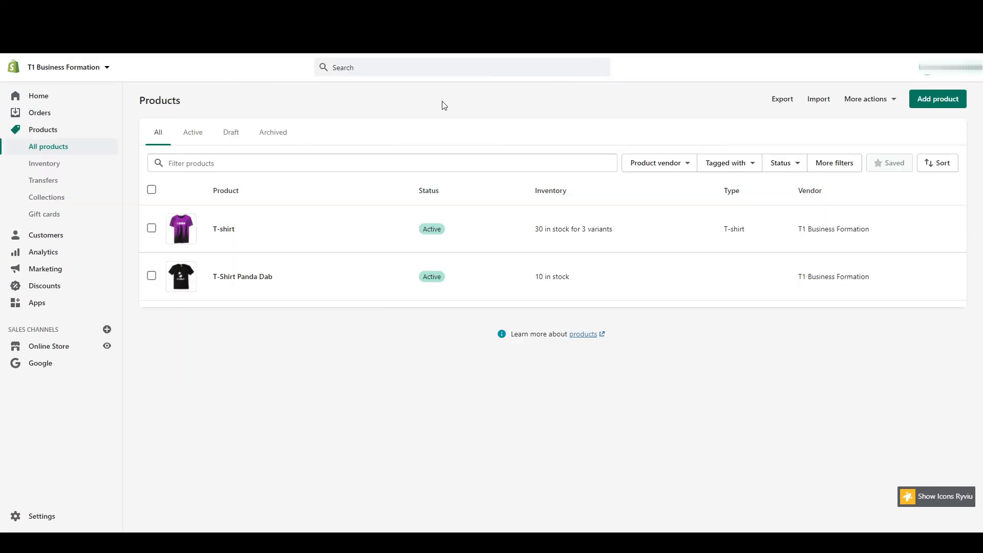
- Review the CSV product import options and the export options with All products selected, without importing or exporting anything
left_click(811, 101)
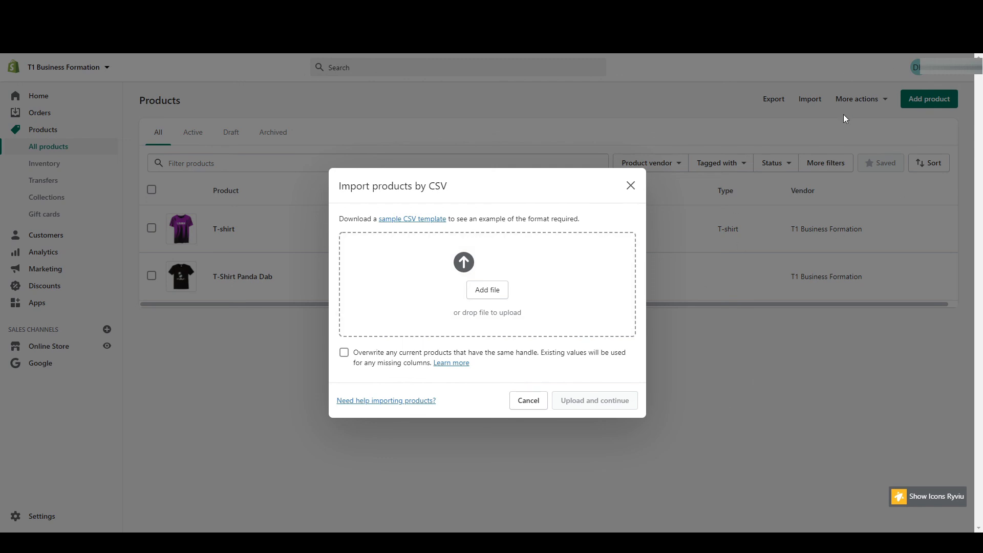
left_click(631, 187)
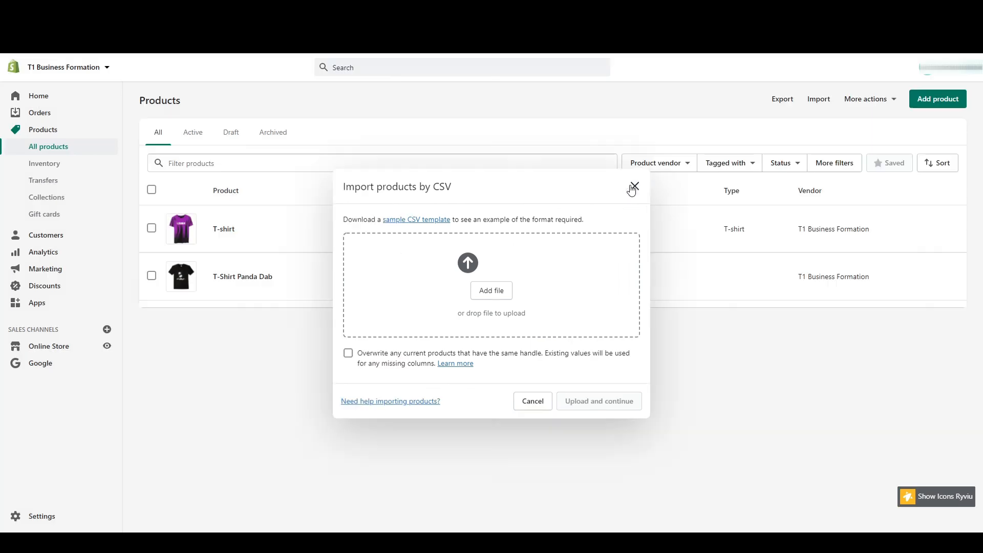
left_click(782, 99)
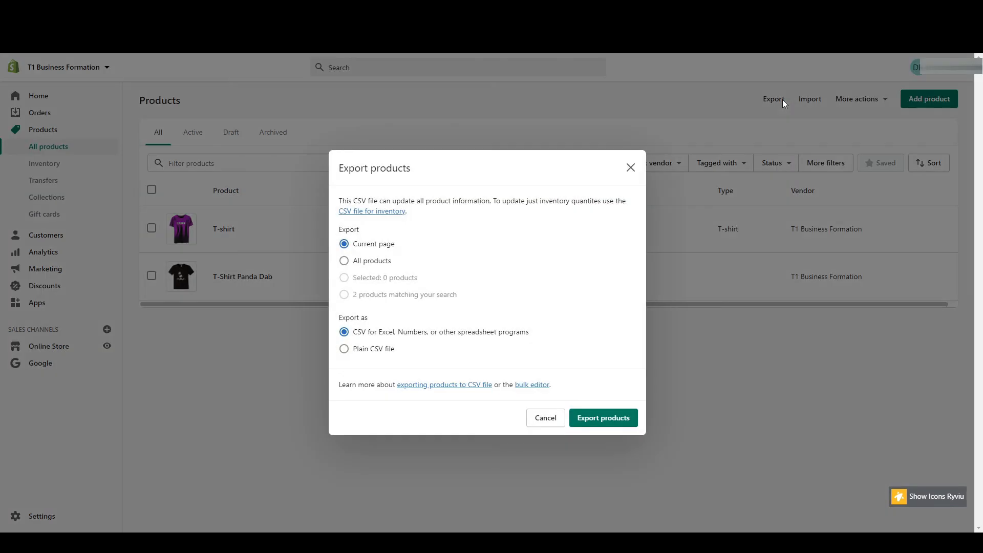
left_click(377, 261)
left_click(551, 418)
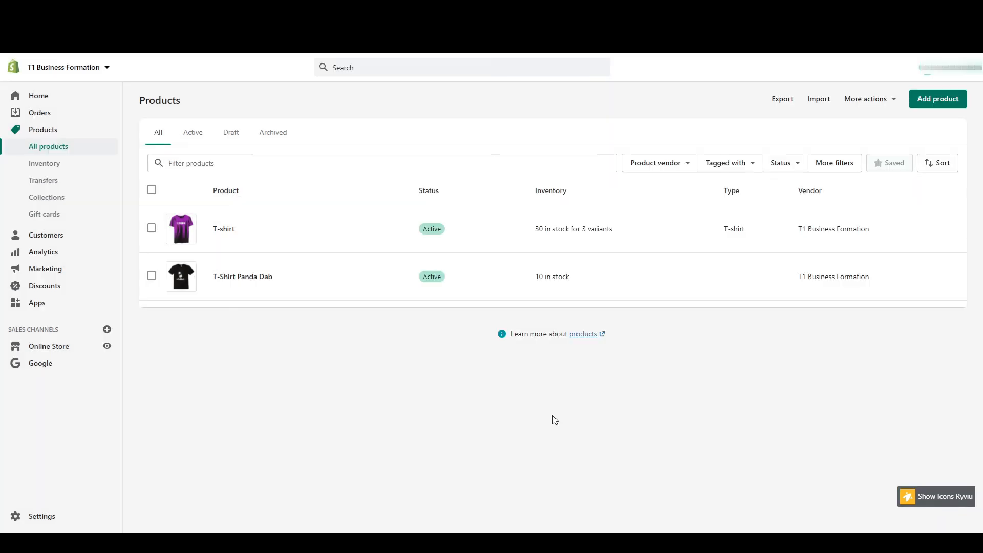